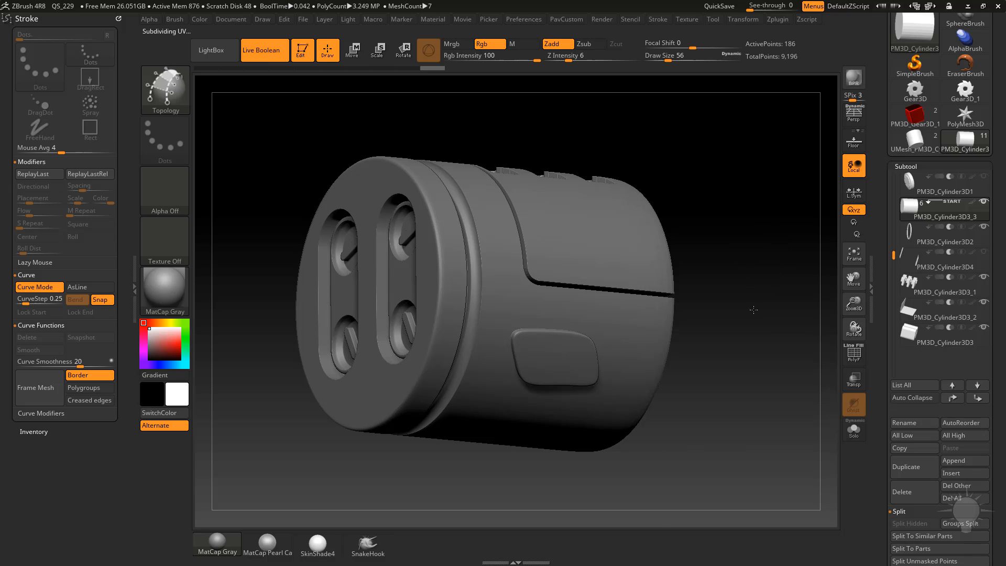
- Isolate the cylinder body and split its raised rounded pad off into a separate subtool
alt+drag(819, 380, 795, 332)
key(s)
drag(795, 334, 788, 334)
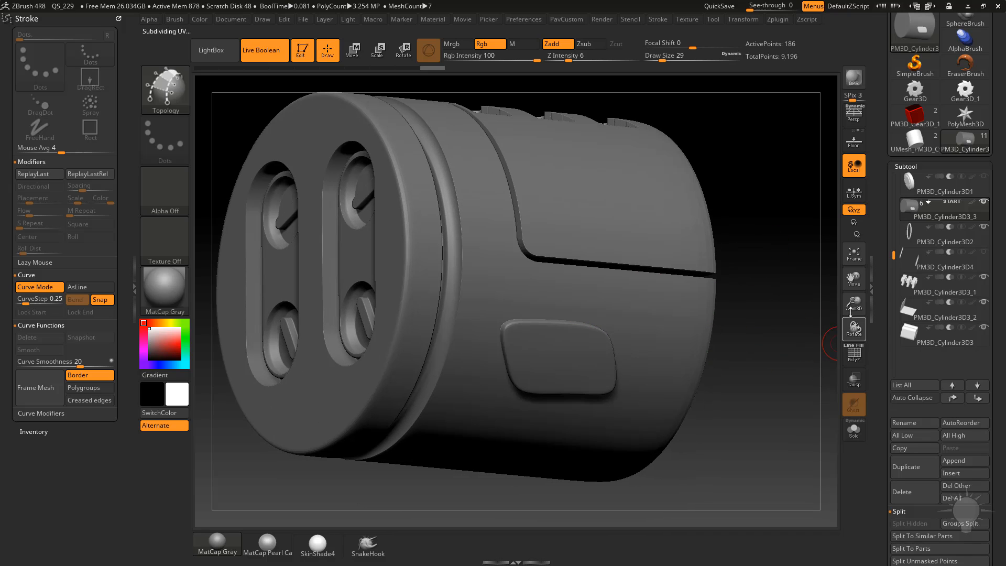
click(853, 428)
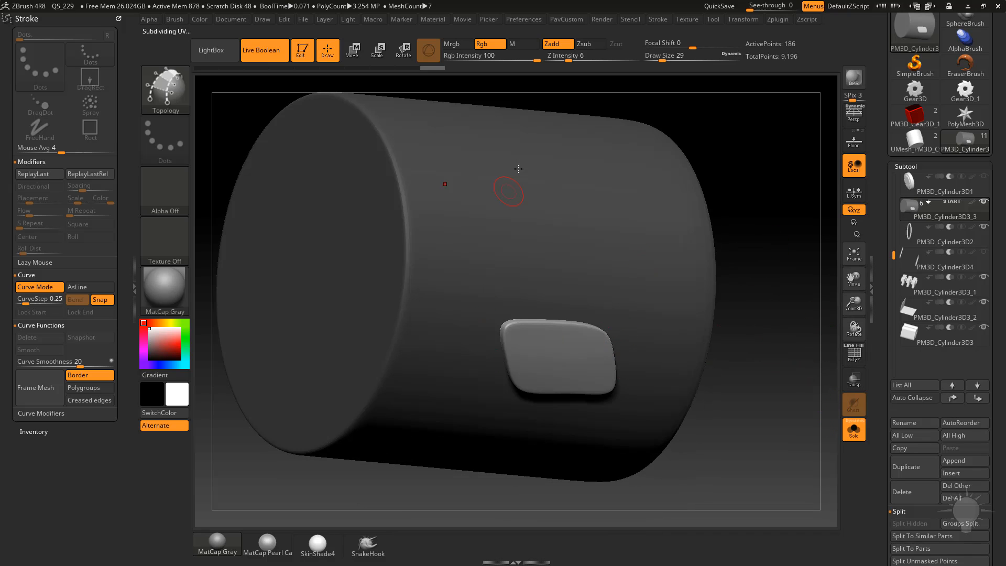
scroll(882, 352, down, 5)
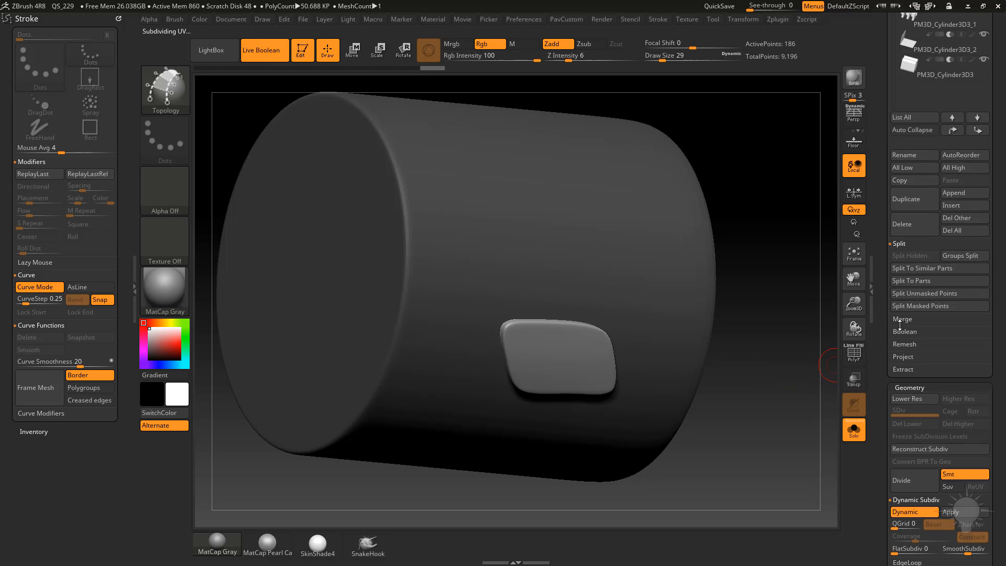
scroll(897, 350, up, 5)
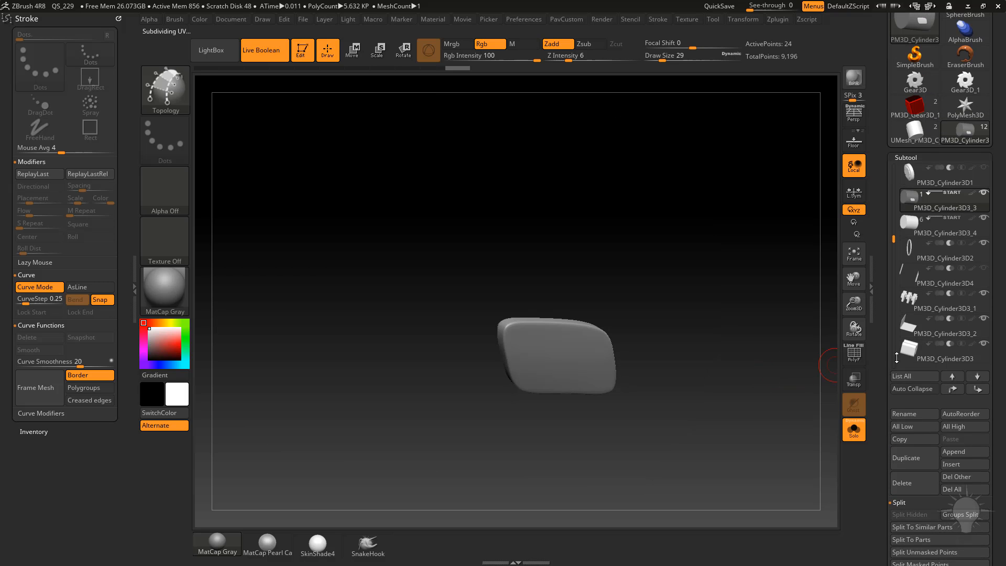
- Move the pad subtool into the cylinder body's boolean group and set it to subtract a pocket from the body
click(930, 194)
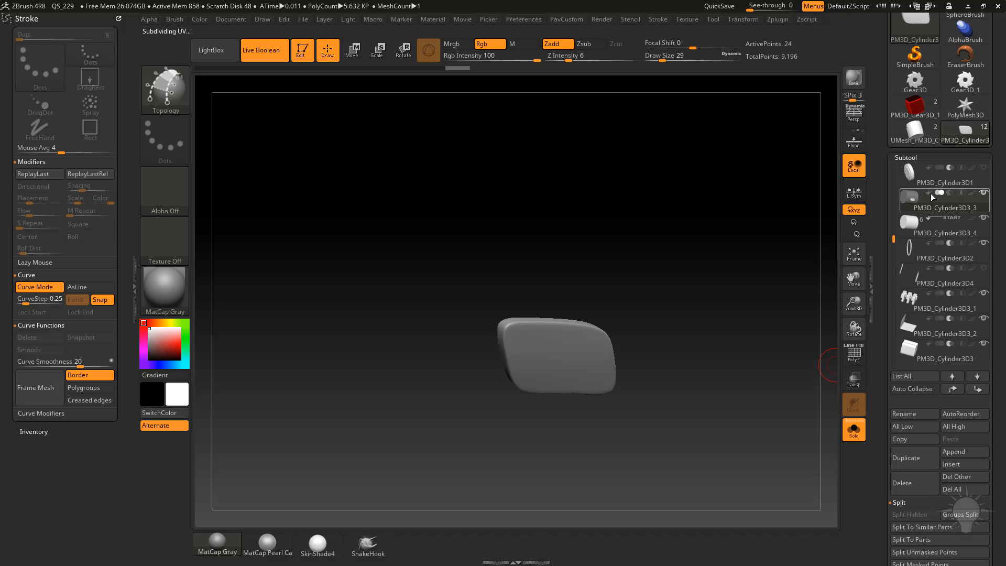
drag(937, 230, 937, 212)
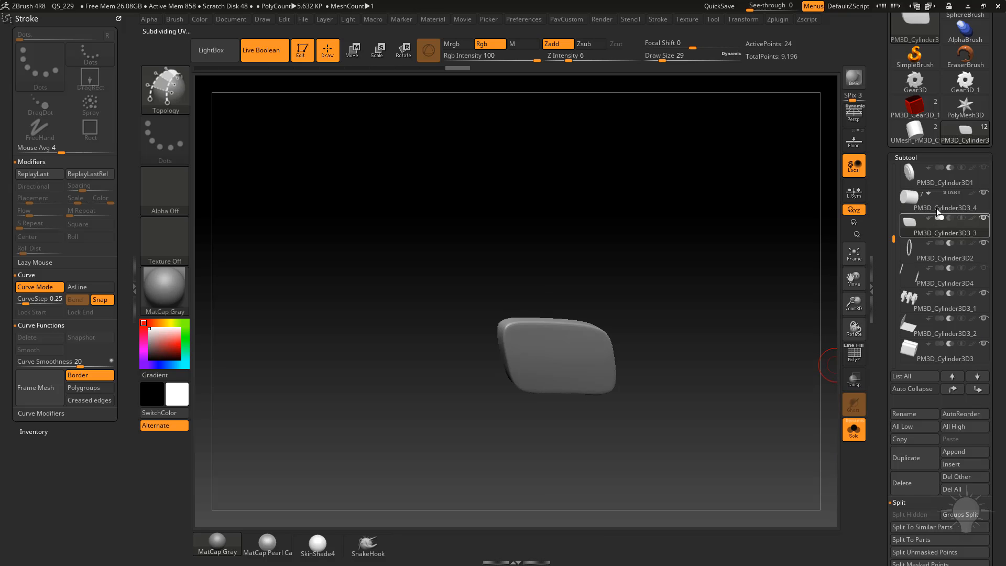
click(853, 429)
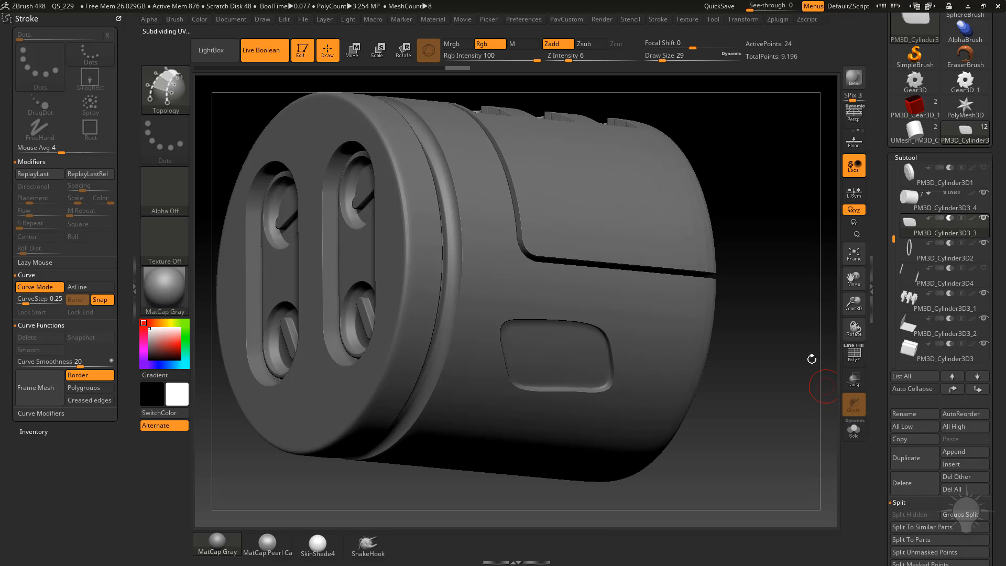
key(w)
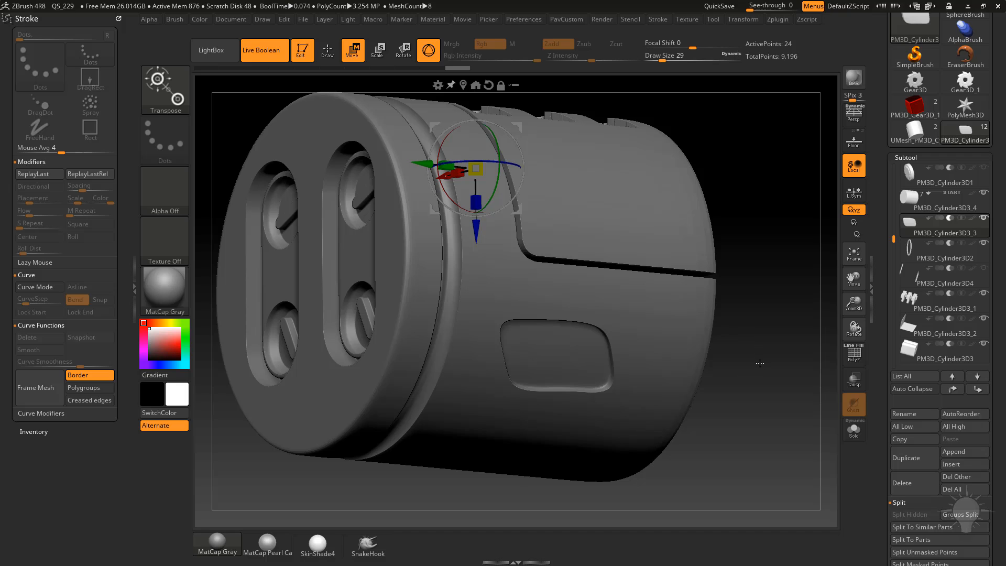
key(q)
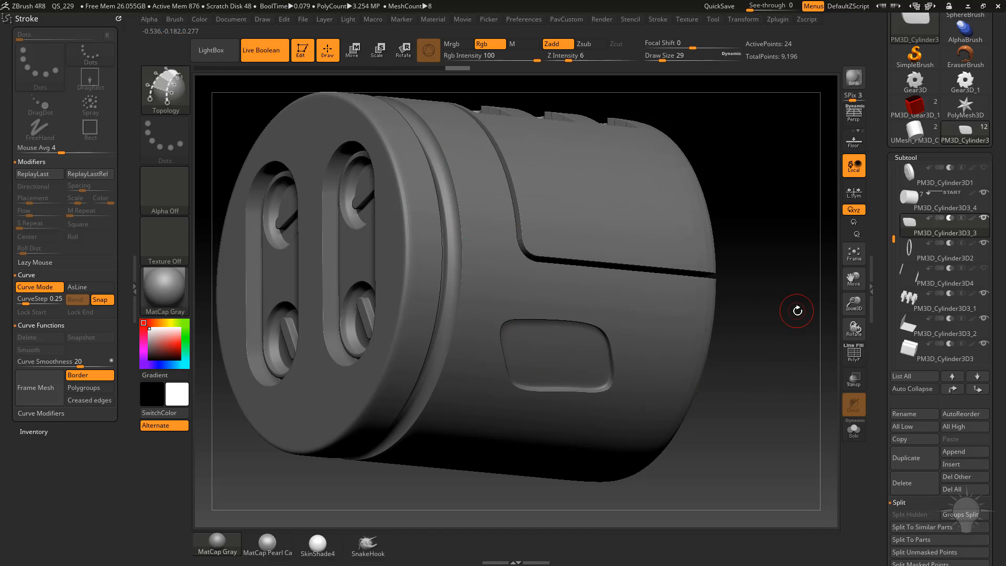
- Isolate the pad cutter in its unsmoothed low-poly form with polyframe on and expose its large back face
drag(773, 321, 835, 353)
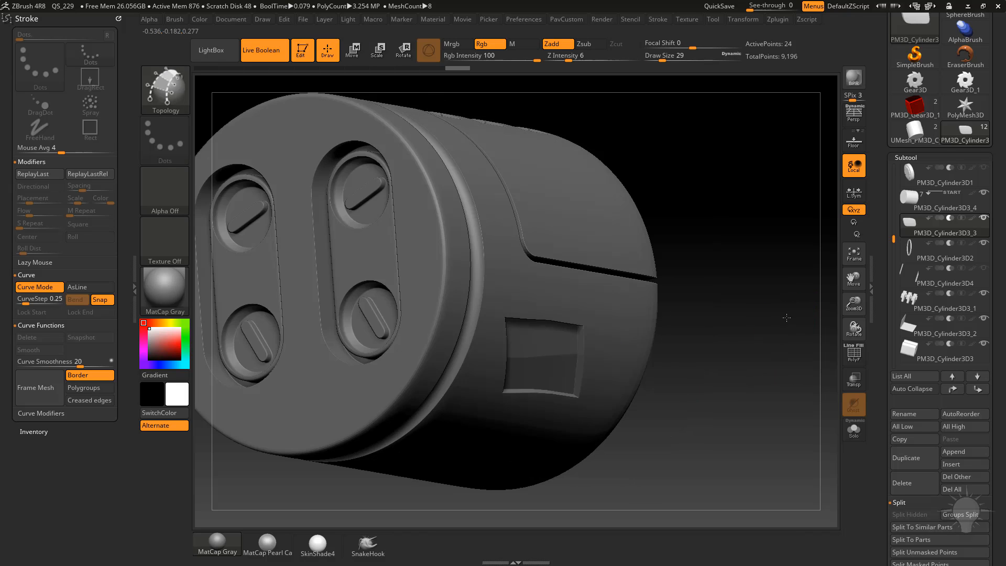
click(853, 353)
mouse_move(763, 348)
alt+mouse_down()
mouse_move(808, 370)
mouse_move(768, 319)
mouse_move(760, 332)
alt+mouse_up()
click(851, 436)
key(s)
alt+drag(759, 337, 739, 313)
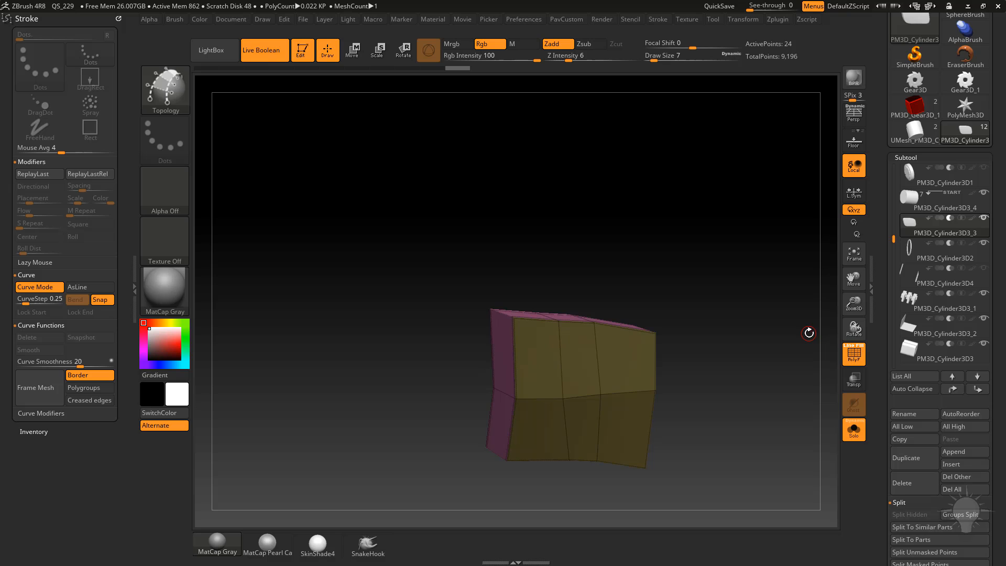
mouse_move(808, 332)
mouse_down()
mouse_move(718, 256)
mouse_move(731, 274)
mouse_move(734, 255)
mouse_move(723, 266)
mouse_move(765, 287)
mouse_move(733, 304)
mouse_move(752, 295)
mouse_move(786, 303)
mouse_move(774, 301)
mouse_up()
- Switch to the ZModeler brush and set its polygon action to PolyGroup with the target A Single Poly
key(s)
key(b)
key(s)
key(t)
key(s)
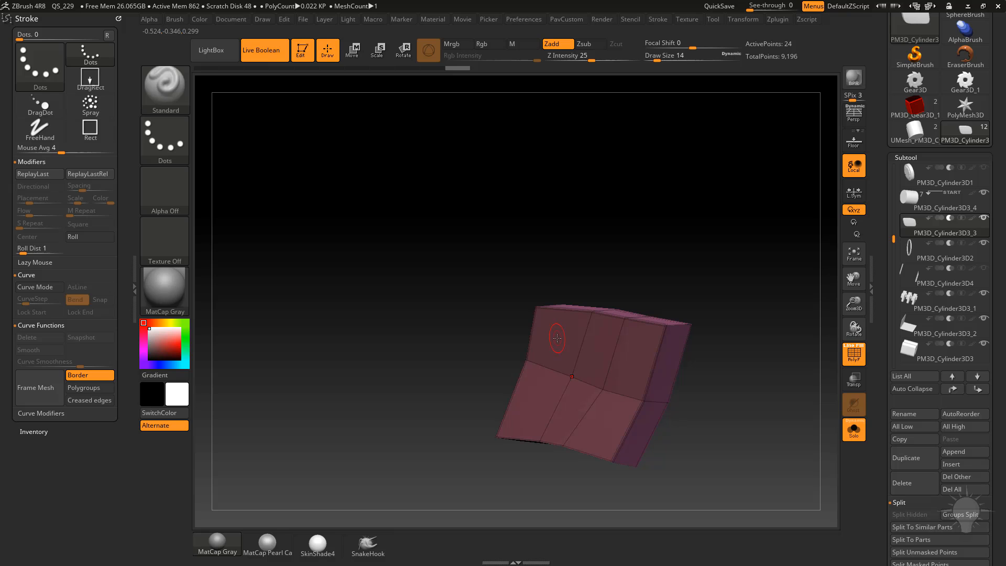
key(b)
key(z)
key(m)
key(space)
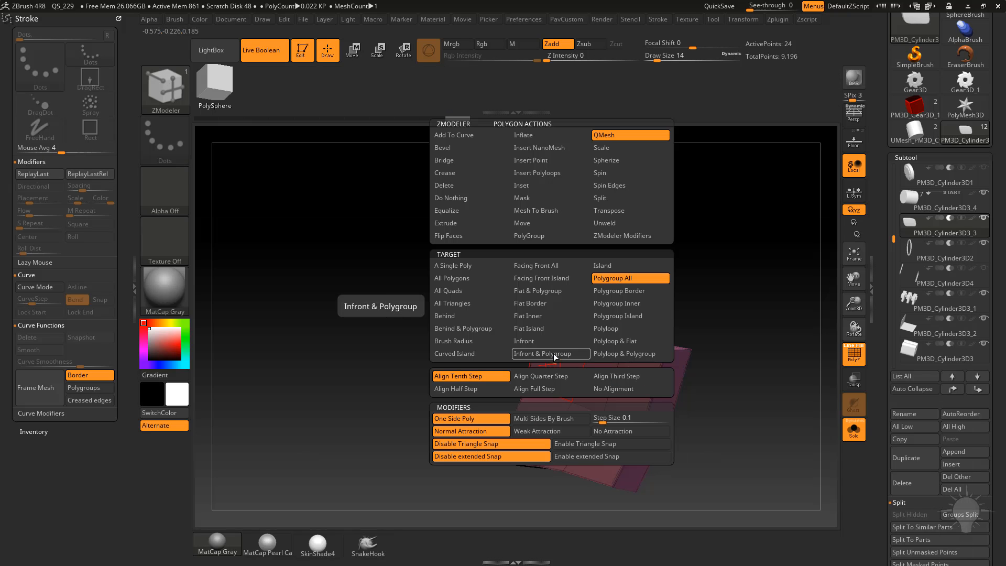
click(529, 235)
click(450, 266)
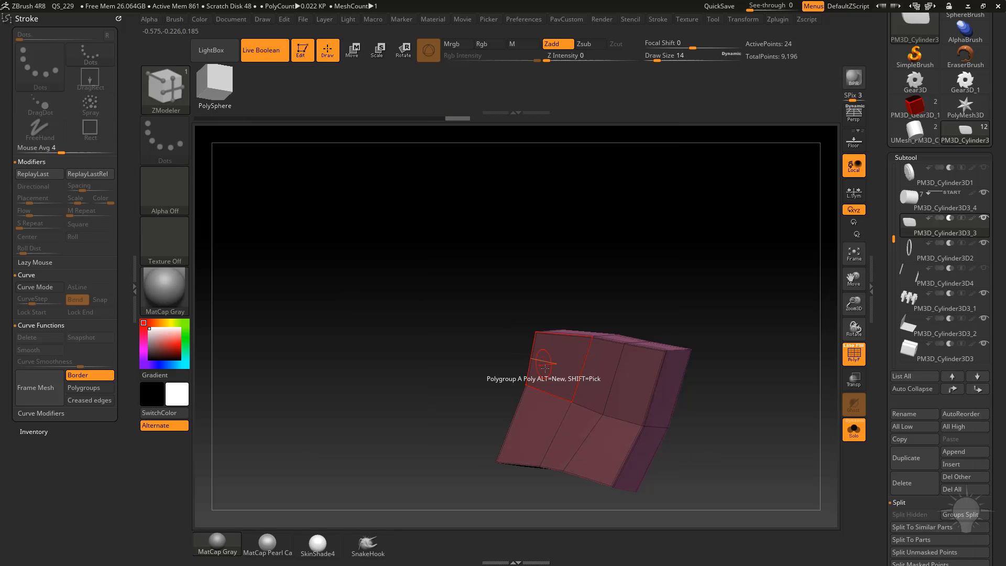
- Assign a different polygroup to each of the three two-polygon columns on the cutter's back face
click(554, 365)
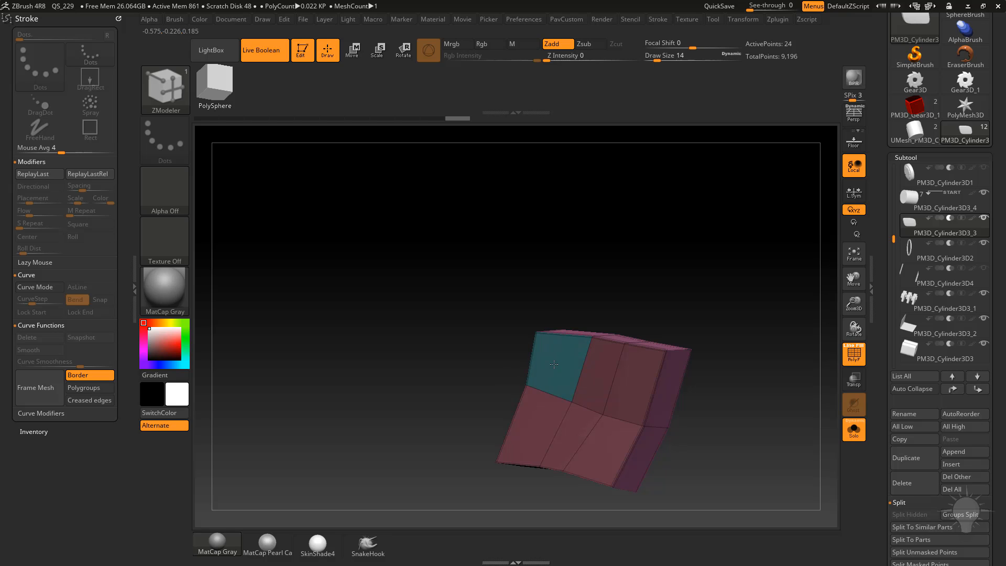
click(554, 365)
click(550, 411)
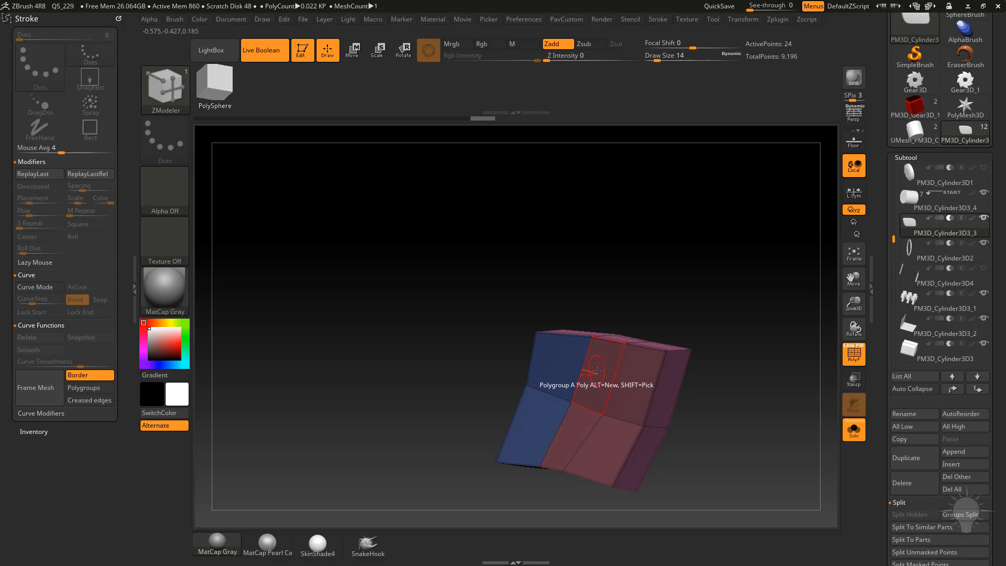
click(596, 379)
click(571, 437)
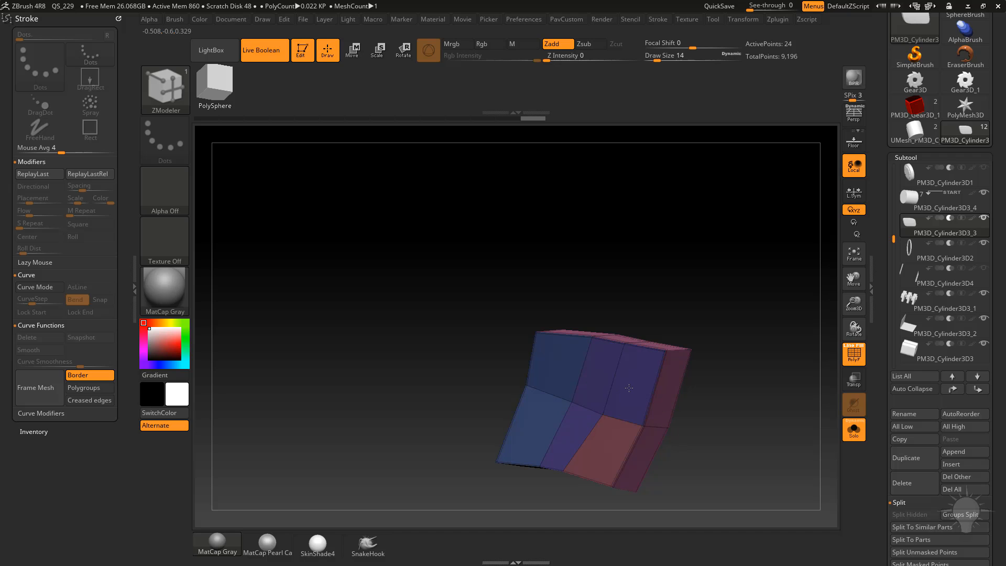
click(635, 381)
click(605, 447)
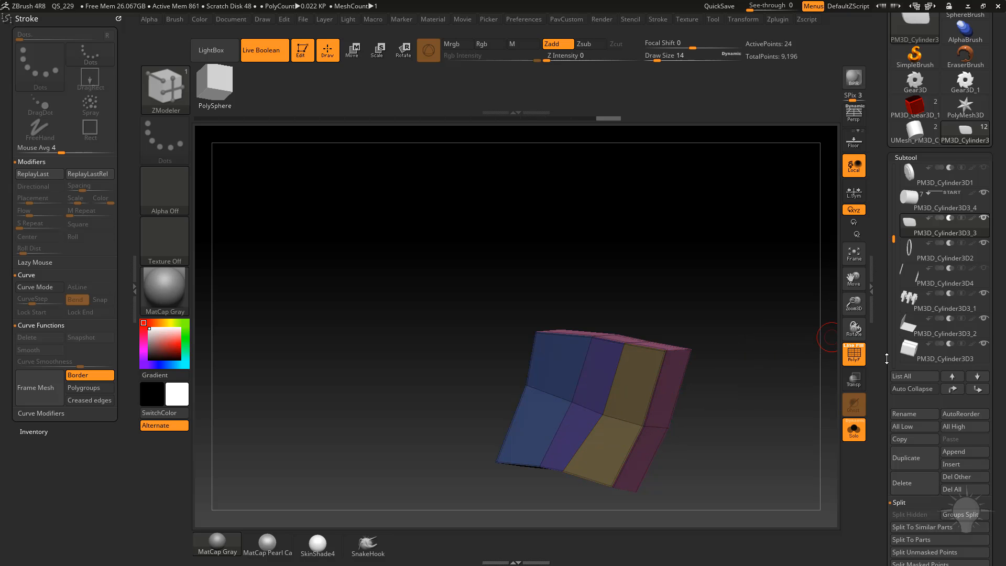
- Hide the cutter's side and remaining polygons so only the three new face polygroups stay visible
ctrl+shift+click(602, 408)
ctrl+shift+click(664, 328)
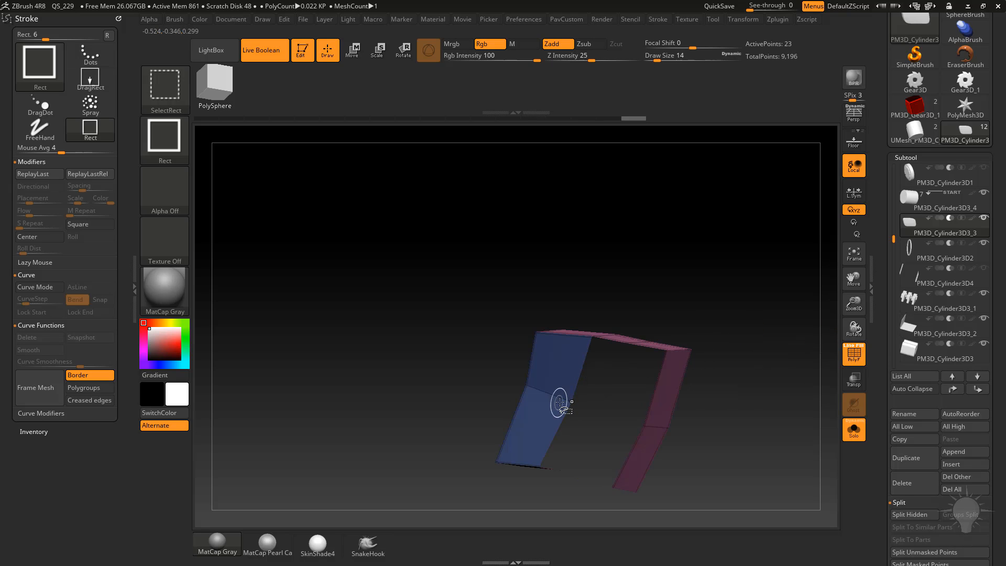
ctrl+shift+click(559, 406)
ctrl+shift+click(747, 274)
- Apply Panel Loops to the three polygroups with Double off, Thickness 0.01 and Polish 0, and turn on dynamic subdivision
scroll(918, 314, down, 10)
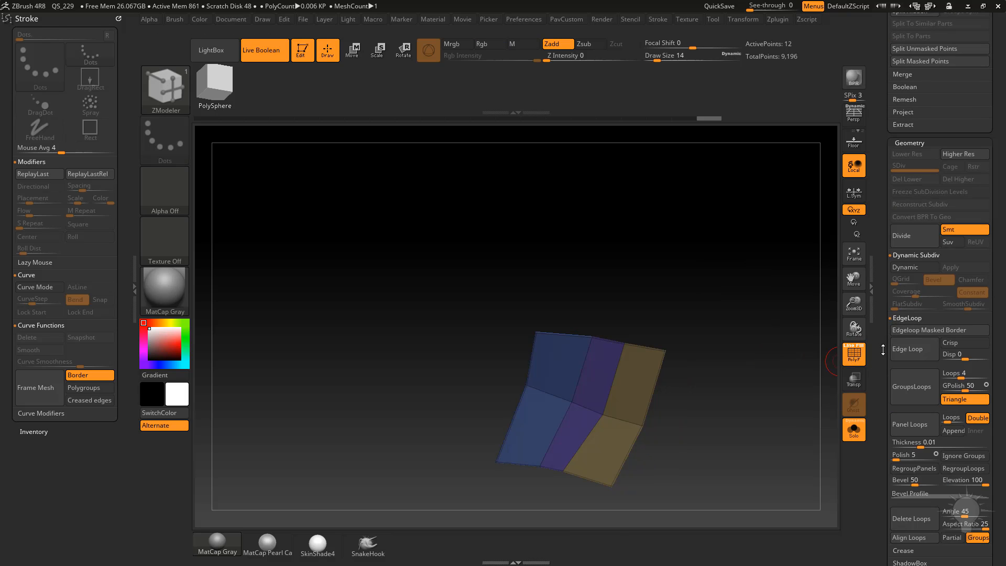
click(977, 309)
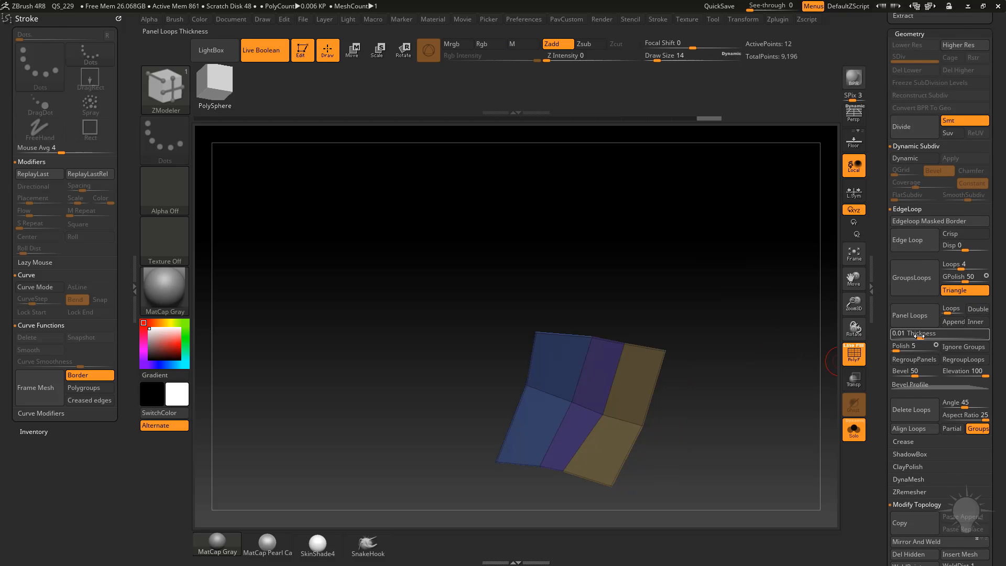
click(911, 316)
key(ctrl+z)
drag(912, 346, 892, 346)
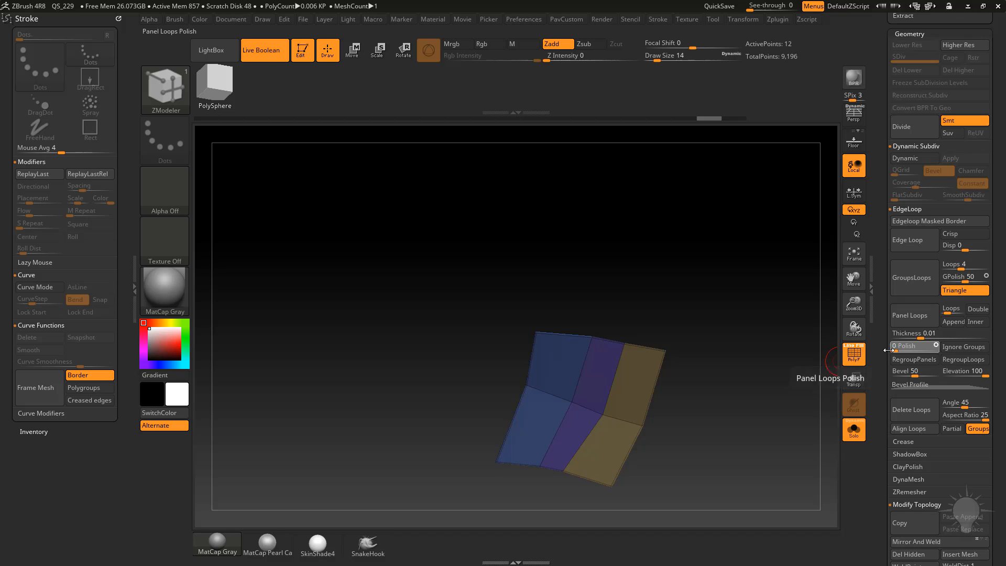
click(917, 324)
key(d)
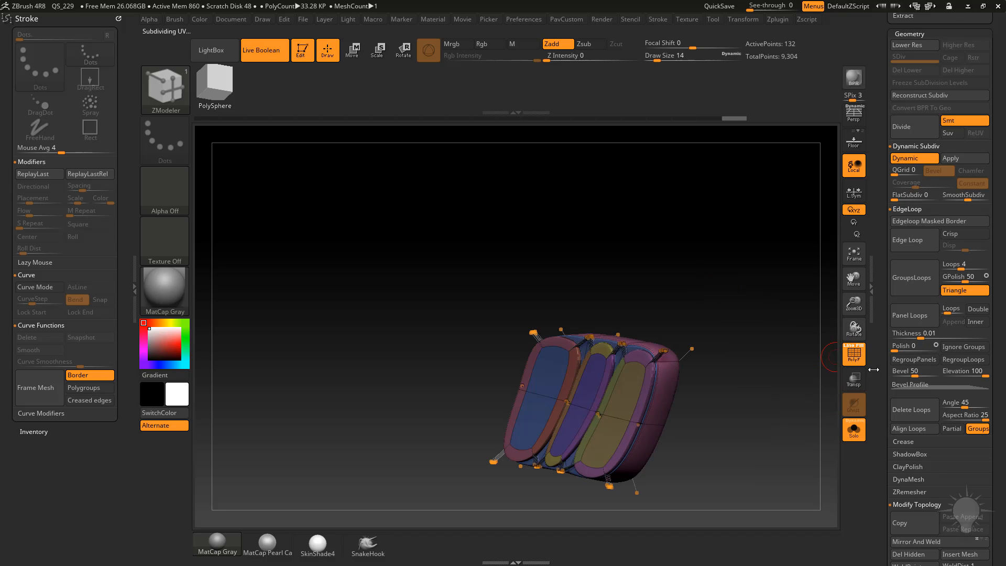
- Crease the cutter along its polygroup borders and show the complete boolean model without polyframe
scroll(873, 370, down, 2)
click(904, 426)
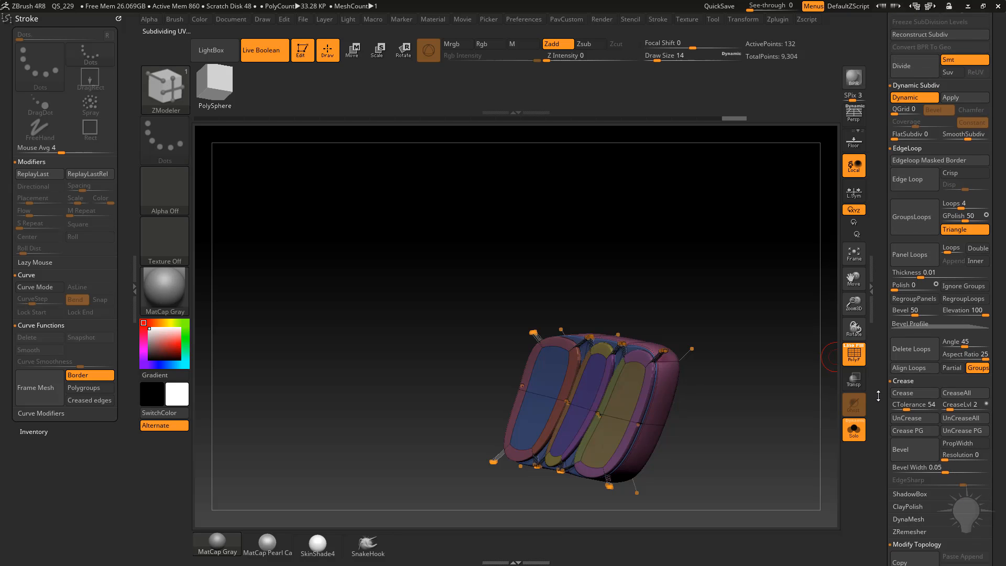
click(913, 431)
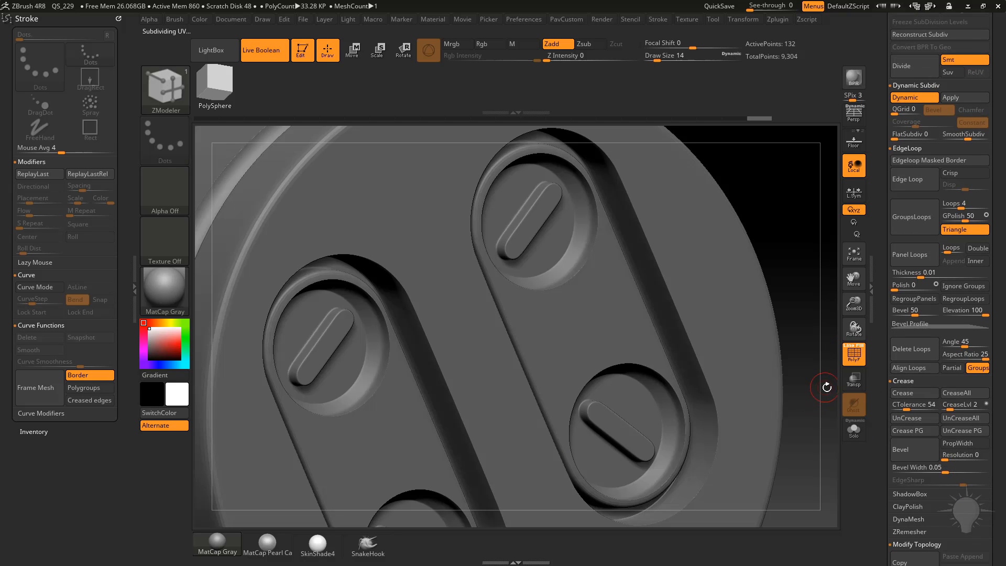
click(852, 354)
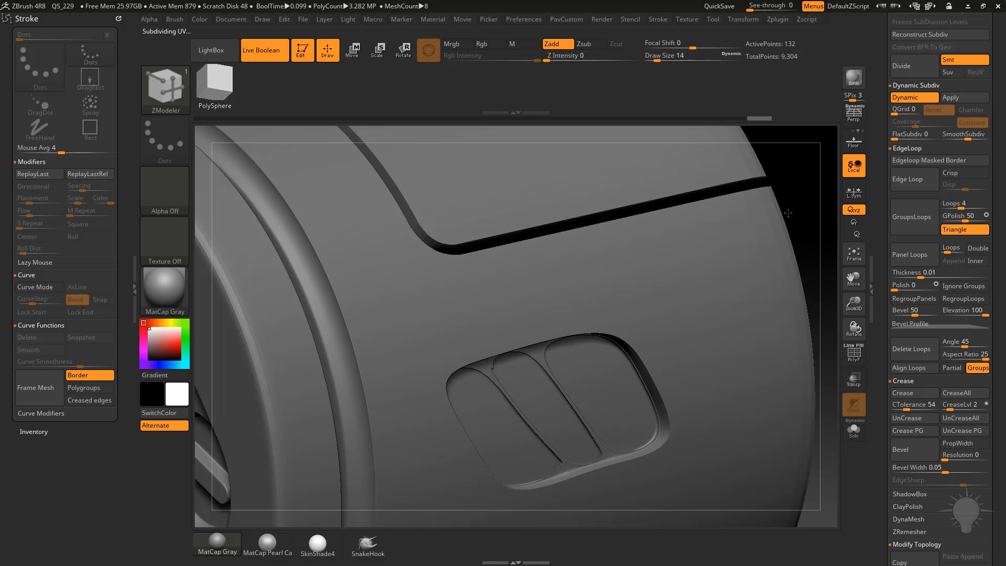
- Move the panelled cutter by about 0.02 with the gizmo and return to draw mode
mouse_move(787, 213)
mouse_down()
mouse_move(801, 220)
mouse_move(783, 197)
mouse_move(668, 299)
mouse_up()
key(w)
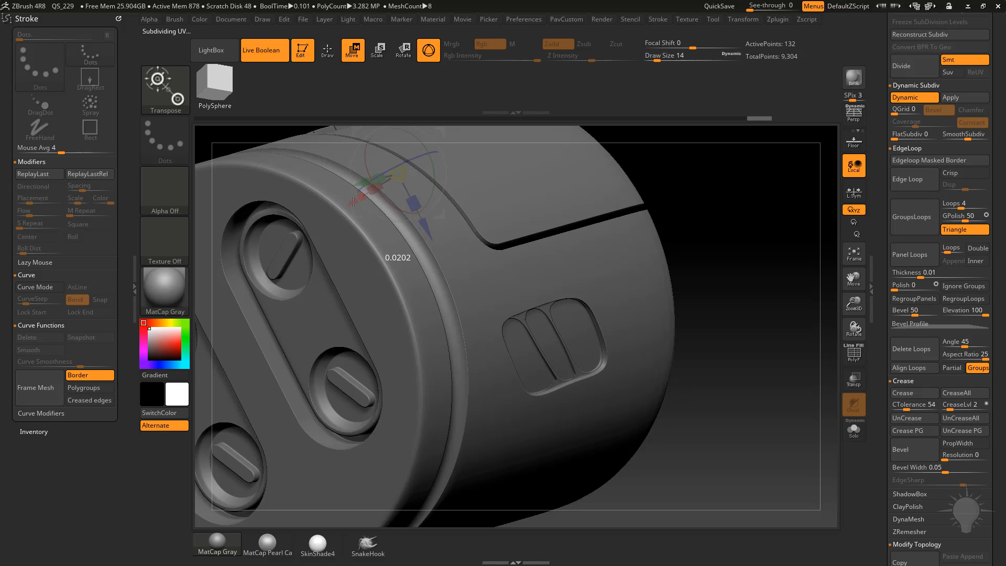
key(q)
- Switch to the Standard brush and set the draw size to 37
mouse_move(772, 279)
mouse_down()
mouse_move(703, 210)
mouse_move(748, 292)
mouse_move(768, 291)
mouse_up()
key(b)
key(s)
key(t)
key(ctrl+z)
key(s)
ctrl+right_drag(770, 279, 762, 306)
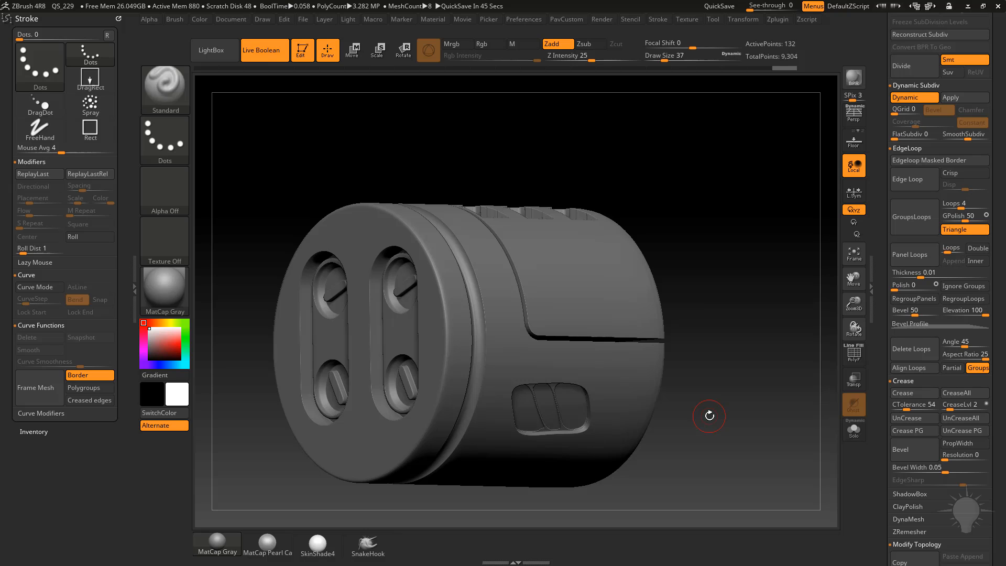
drag(800, 256, 596, 402)
- Isolate the panelled cutter subtool
scroll(883, 292, up, 5)
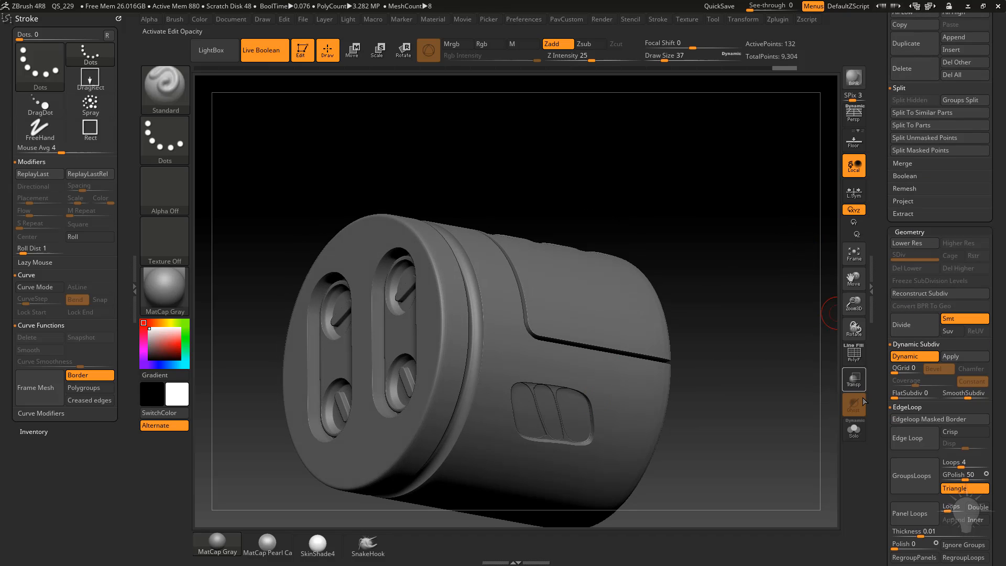
click(853, 430)
key(space)
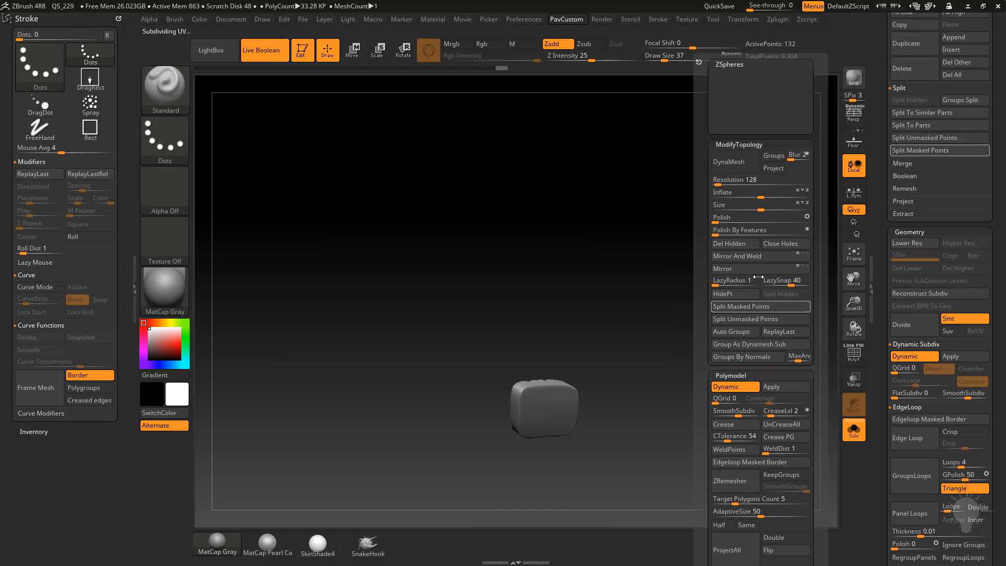
scroll(914, 140, down, 5)
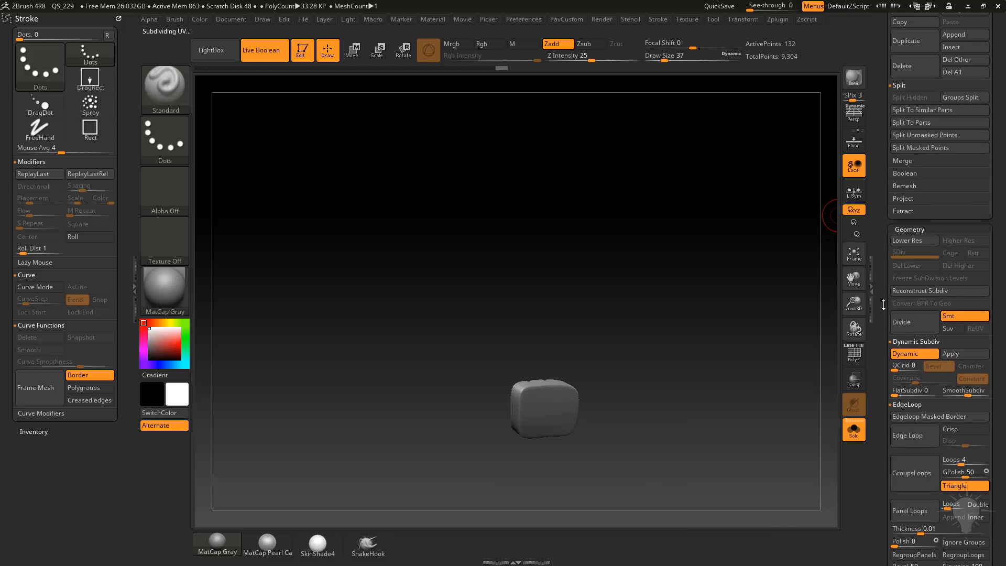
scroll(880, 246, down, 5)
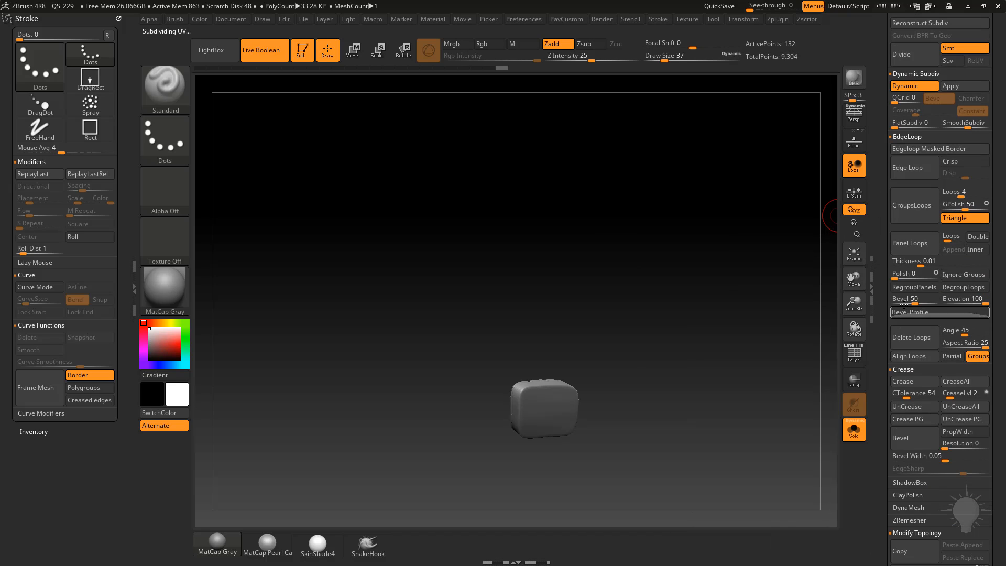
- Collapse the open Geometry subsections and DynaMesh the isolated cutter at a resolution of 712
shift+click(916, 74)
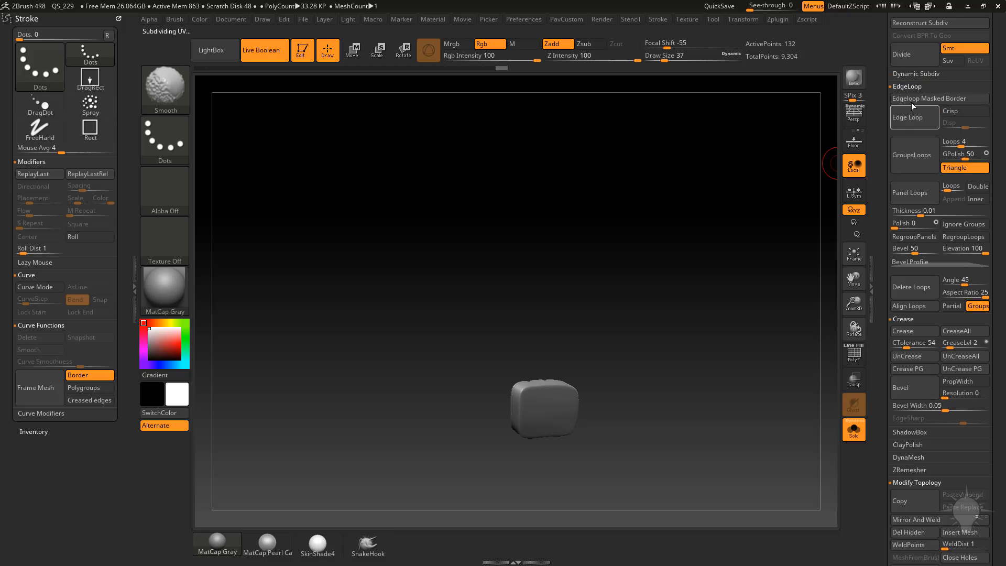
shift+click(915, 86)
shift+click(915, 98)
shift+click(908, 162)
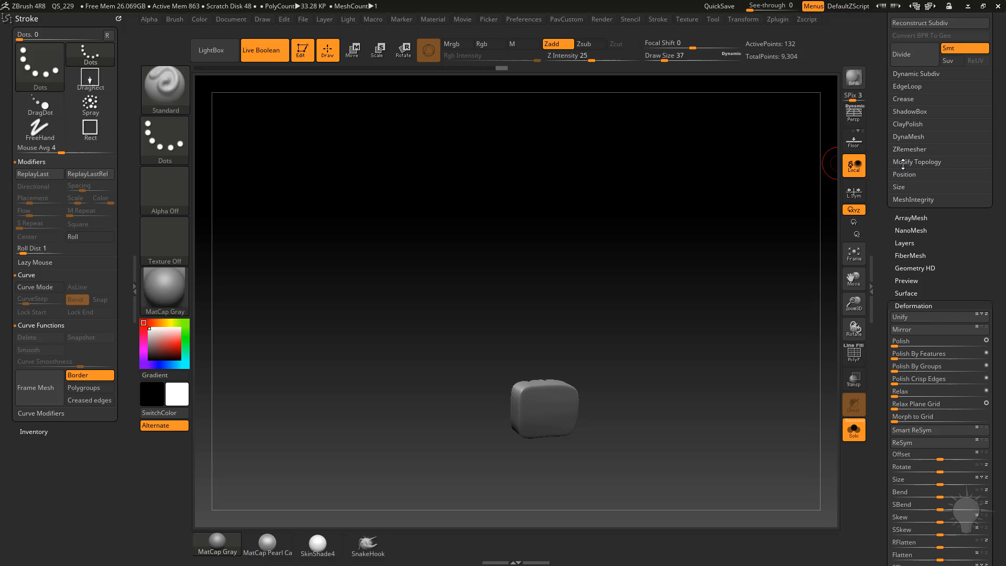
click(905, 139)
drag(949, 179, 942, 179)
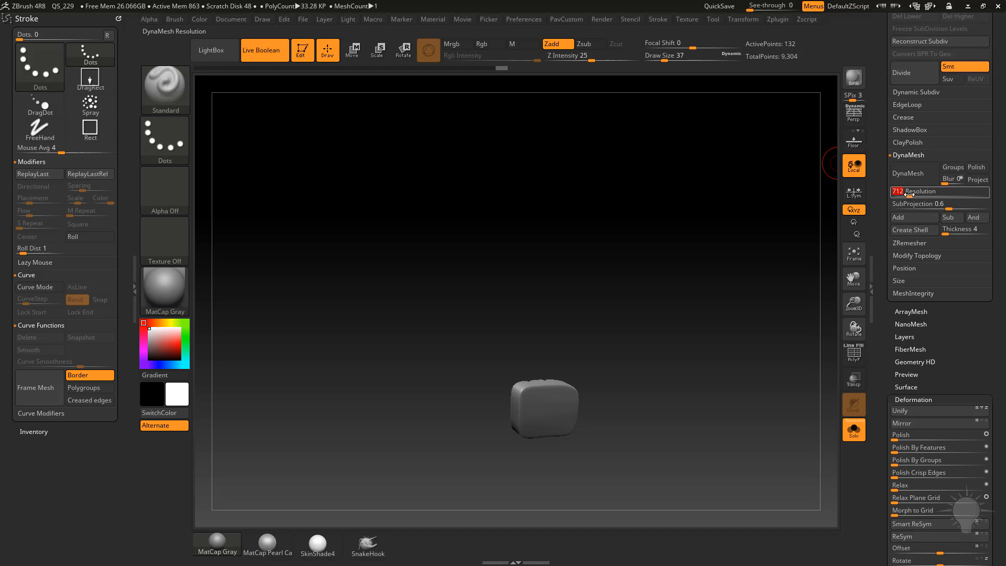
click(907, 173)
- Show the polyframe on the framed cutter and merge the whole mesh into a single polygroup
drag(765, 348, 777, 410)
click(854, 353)
key(f)
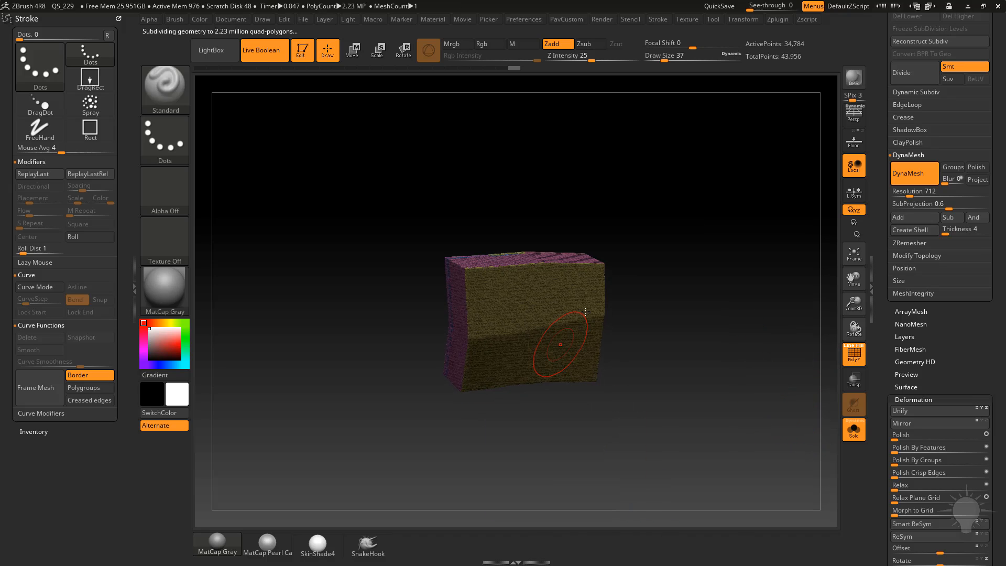
key(ctrl+w)
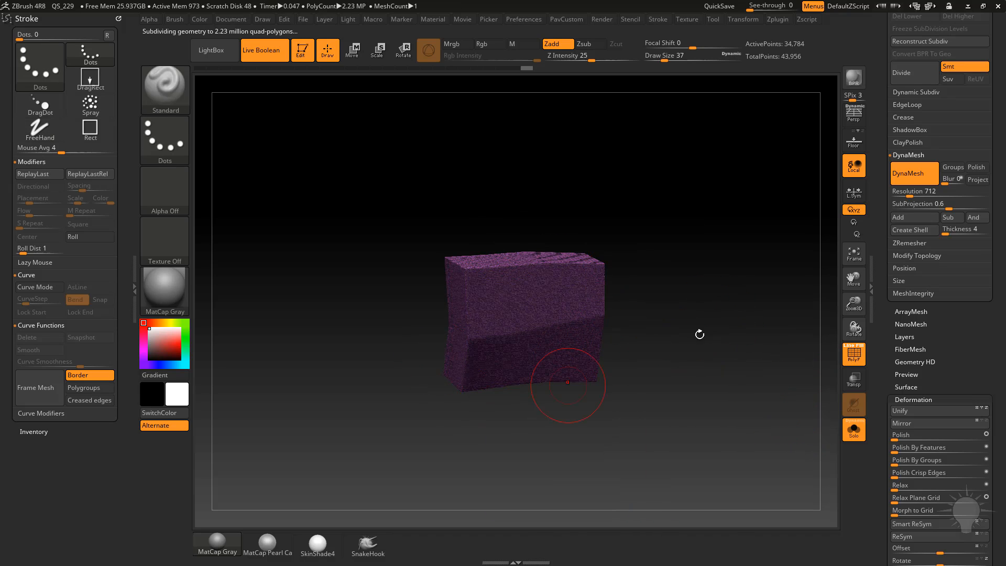
mouse_move(751, 296)
mouse_down()
mouse_move(732, 278)
mouse_move(736, 290)
mouse_up()
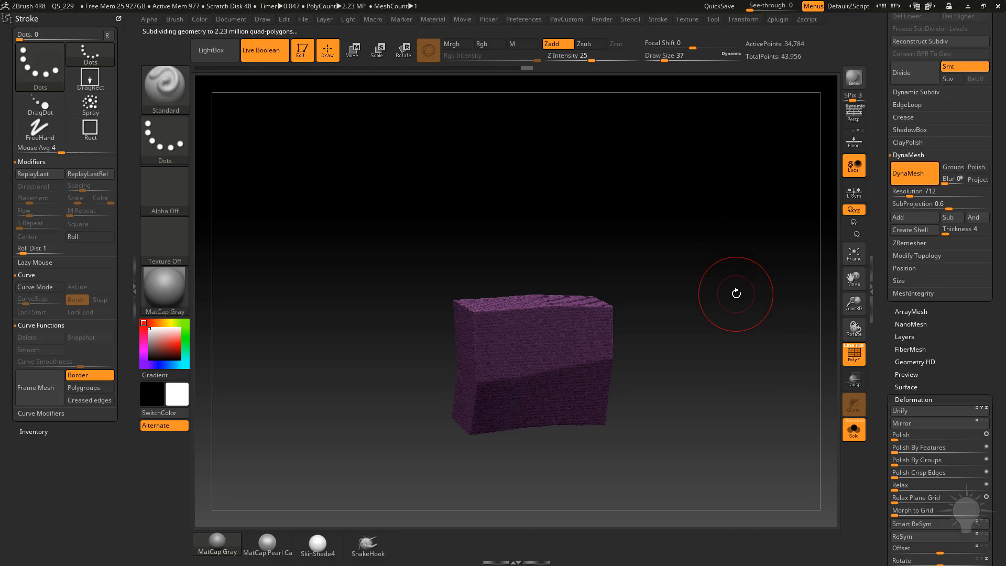
- Switch to the ClayBuildup brush and sculpt rough strokes across the cutter's front face, setting the draw size to 17
key(b)
key(c)
key(t)
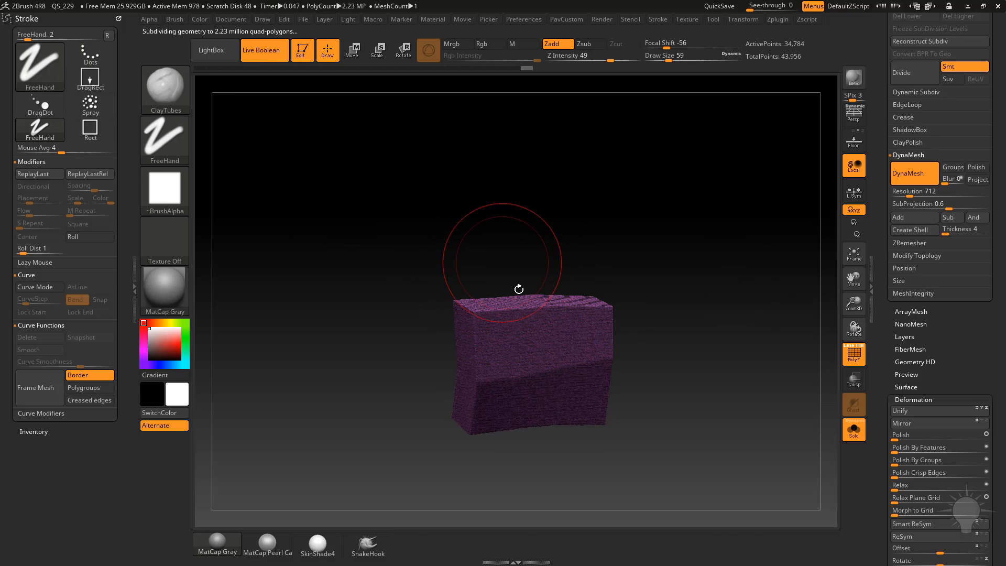
key(b)
key(c)
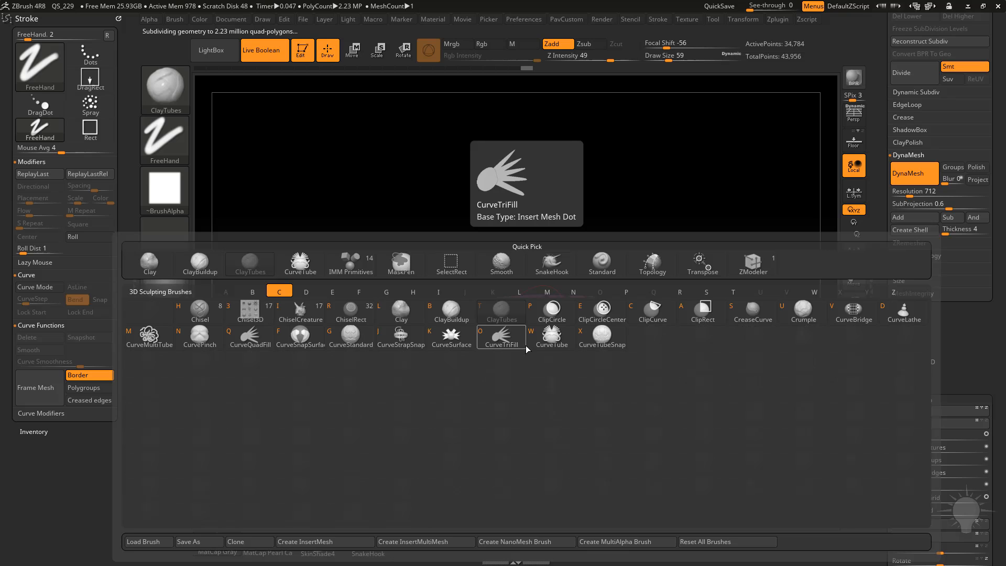
click(451, 310)
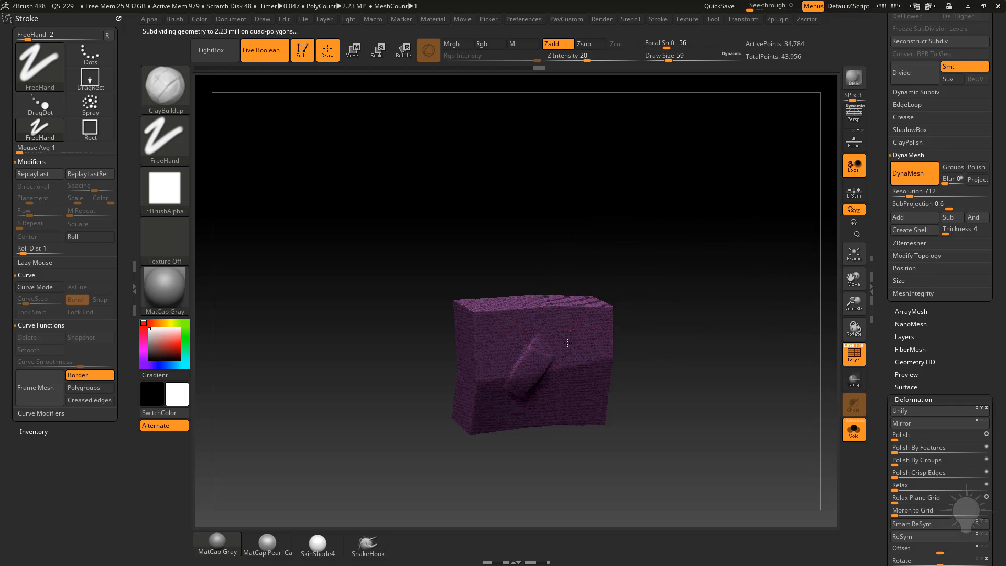
mouse_move(581, 317)
mouse_down()
mouse_move(568, 356)
mouse_move(524, 382)
mouse_move(498, 361)
mouse_move(495, 373)
mouse_up()
key(s)
drag(743, 326, 732, 328)
drag(728, 245, 828, 266)
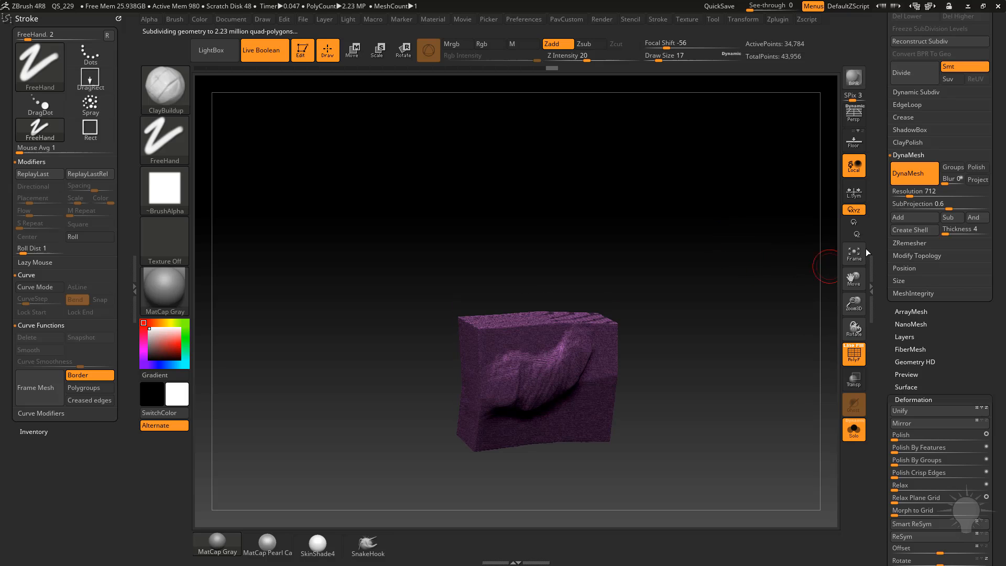
- Hide the polyframe and turn off dynamic subdivision for the sculpted cutter
click(907, 91)
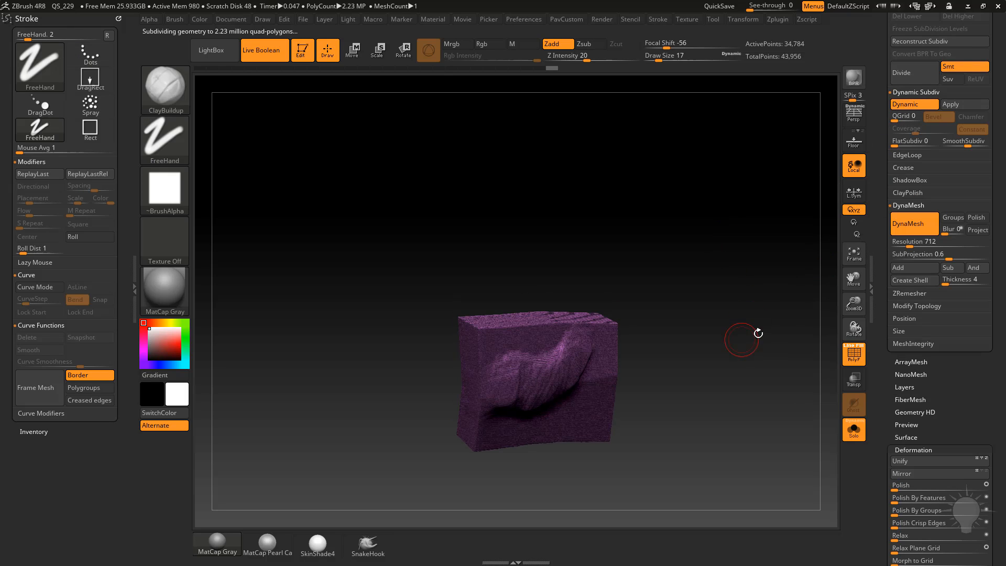
click(851, 361)
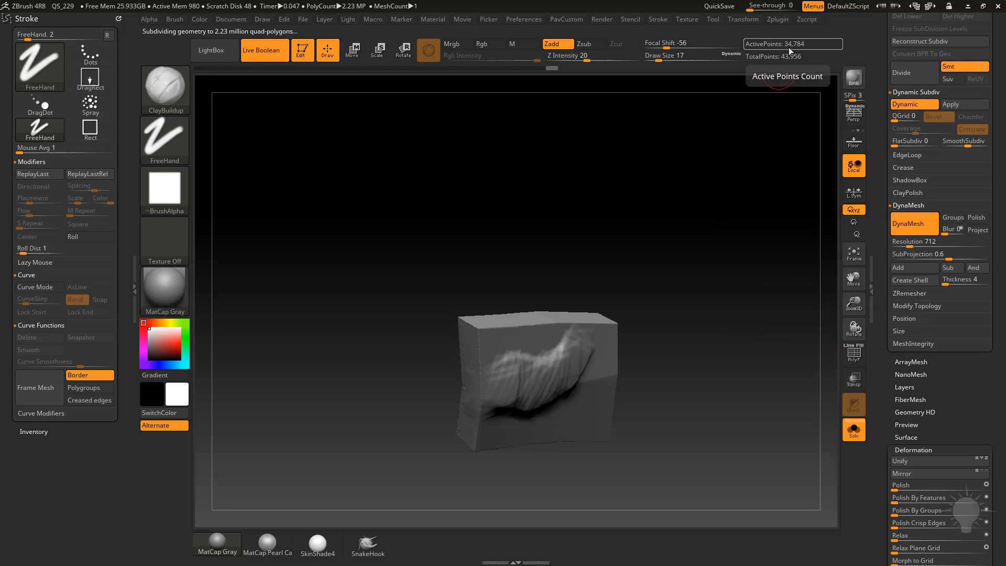
drag(696, 332, 696, 316)
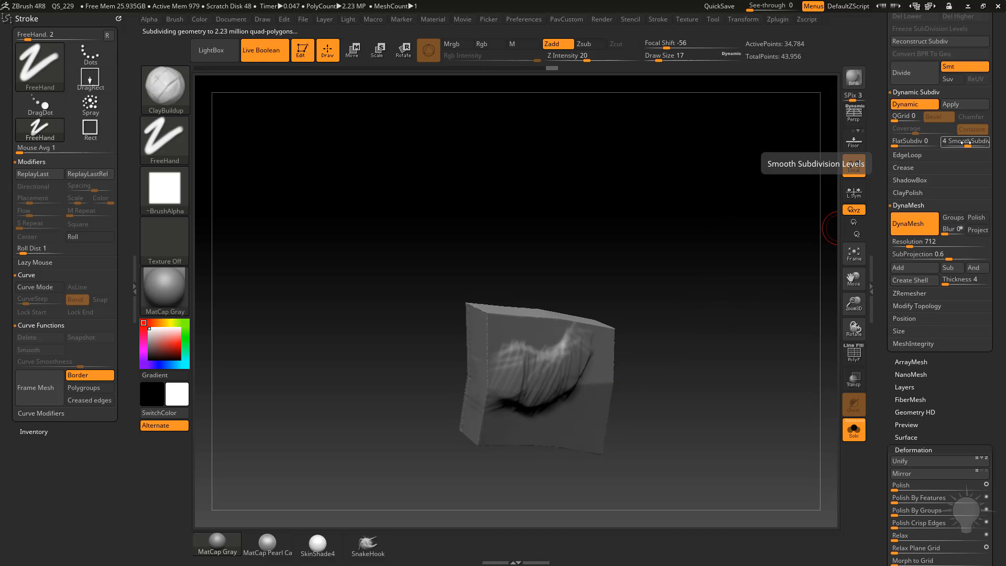
click(905, 103)
- Set the draw size to 29, show the complete boolean model and sculpt more ClayBuildup strokes inside the cutter's recess
drag(735, 316, 708, 309)
mouse_move(569, 353)
mouse_down()
mouse_move(547, 378)
mouse_move(556, 397)
mouse_move(578, 383)
mouse_up()
key(s)
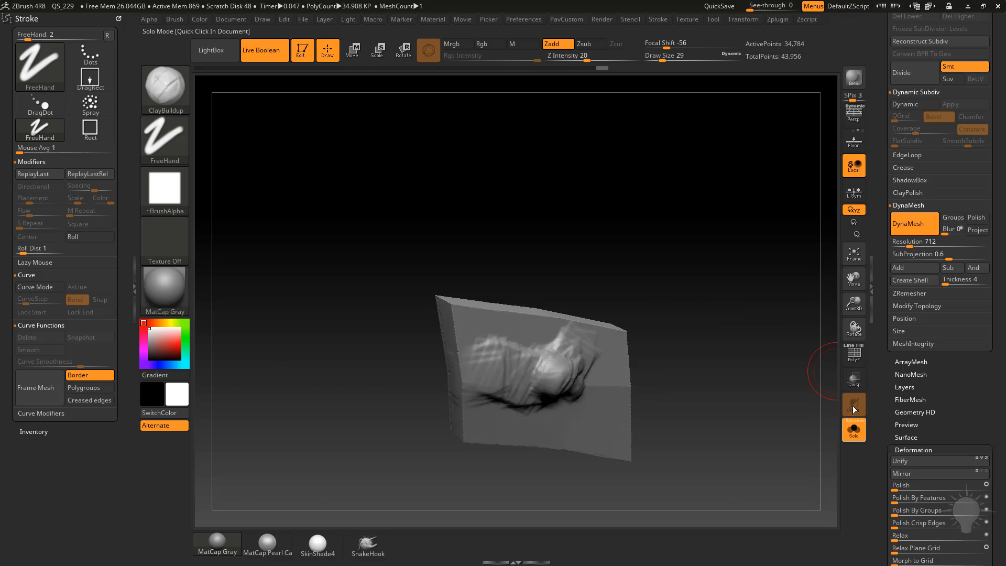
click(853, 429)
drag(807, 182, 791, 181)
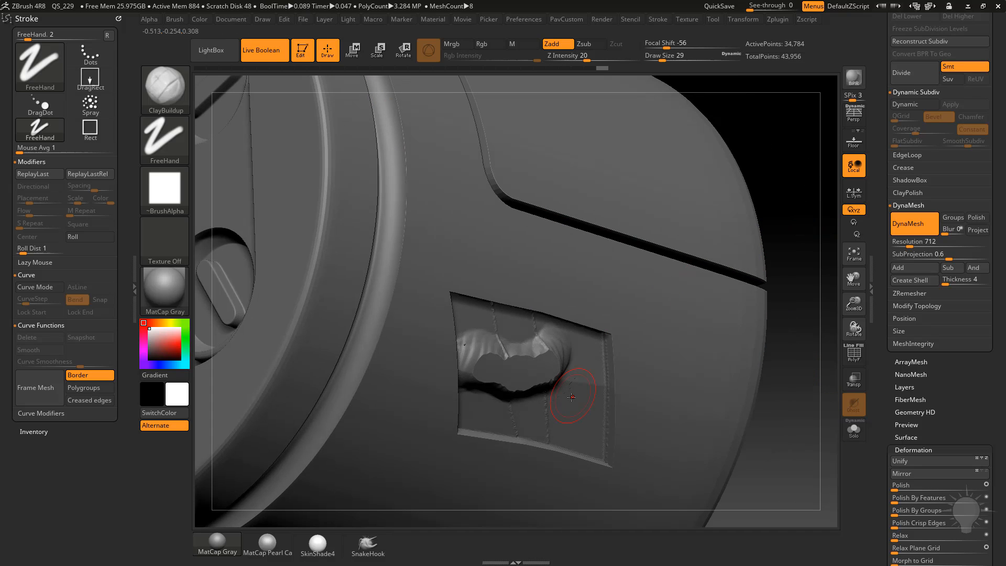
mouse_move(561, 404)
mouse_down()
mouse_move(586, 362)
mouse_move(576, 377)
mouse_up()
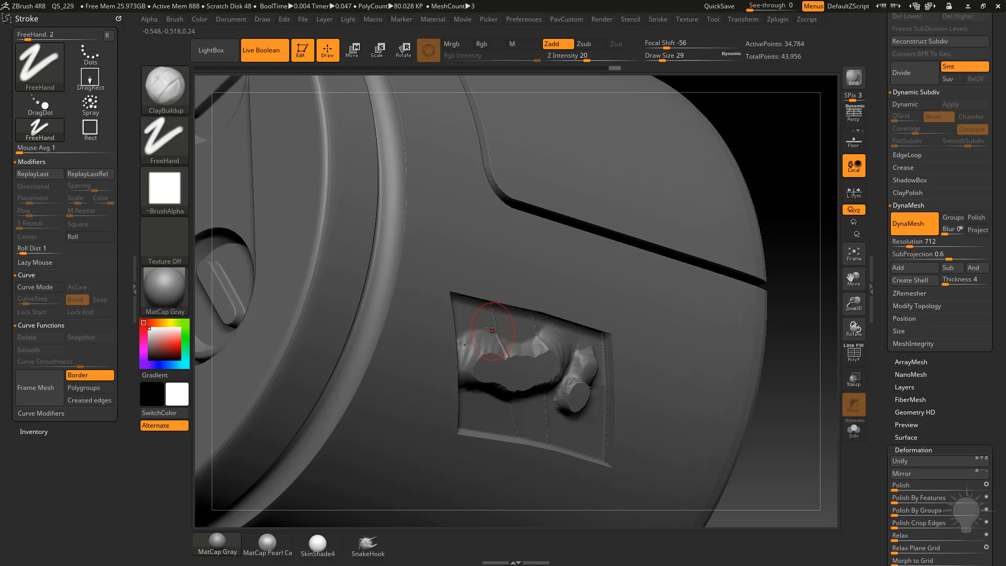
mouse_move(516, 343)
mouse_down()
mouse_move(487, 306)
mouse_move(495, 293)
mouse_up()
mouse_move(555, 346)
mouse_down()
mouse_move(531, 361)
mouse_move(505, 435)
mouse_move(542, 445)
mouse_up()
mouse_move(791, 356)
mouse_down()
mouse_move(779, 323)
mouse_move(822, 317)
mouse_up()
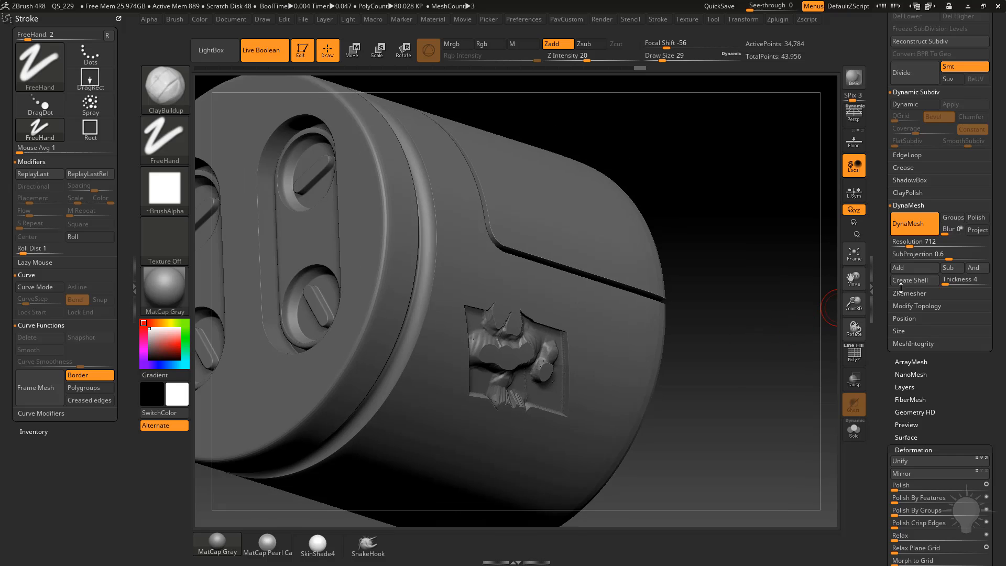
- Try the sculpted cutter as an additive boolean subtool and set it back to subtraction
scroll(918, 300, up, 10)
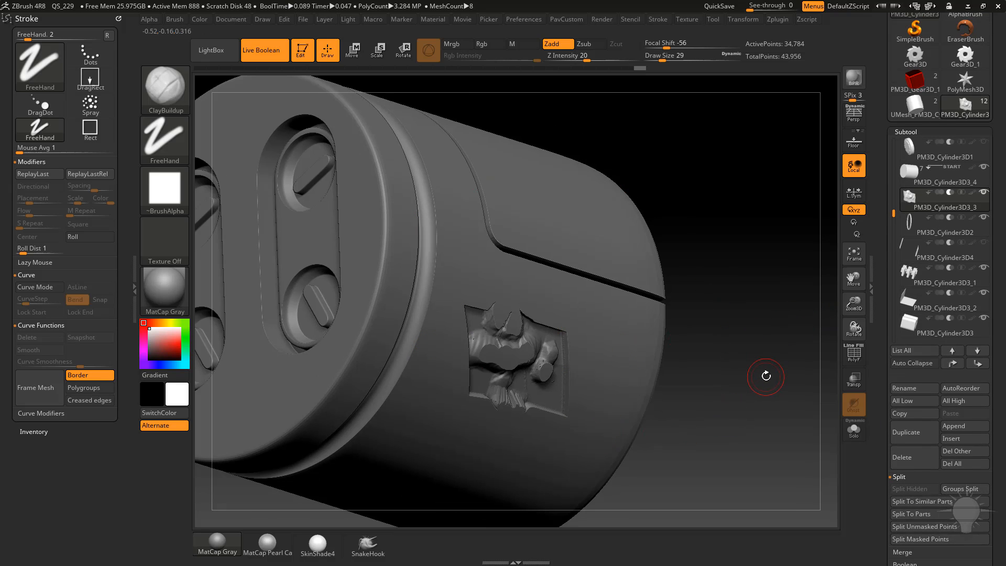
click(939, 191)
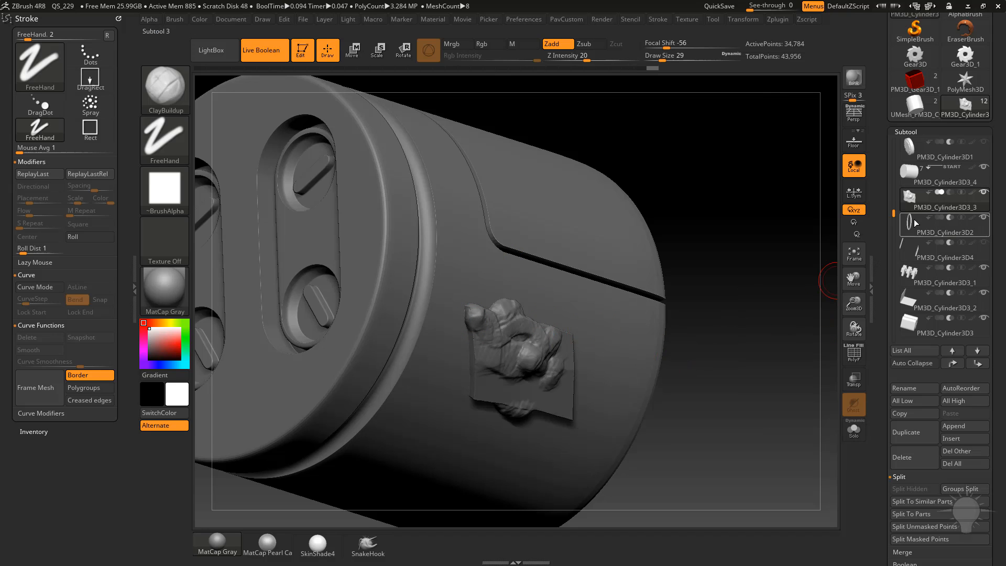
click(949, 192)
- Sculpt further ClayBuildup strokes around the recess edges and centre to carve a broken, irregular hole into the cylinder
drag(672, 348, 548, 400)
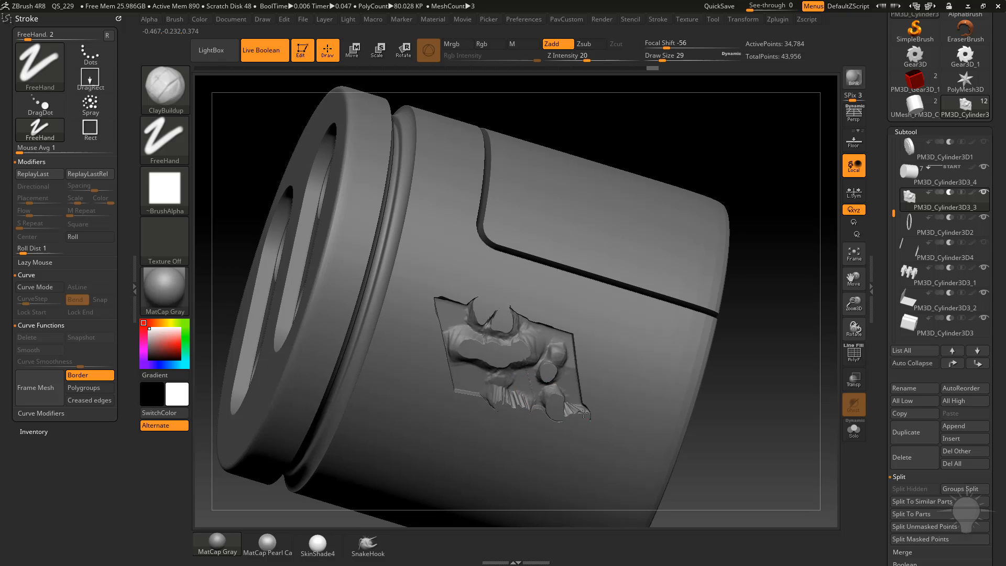
drag(585, 417, 577, 368)
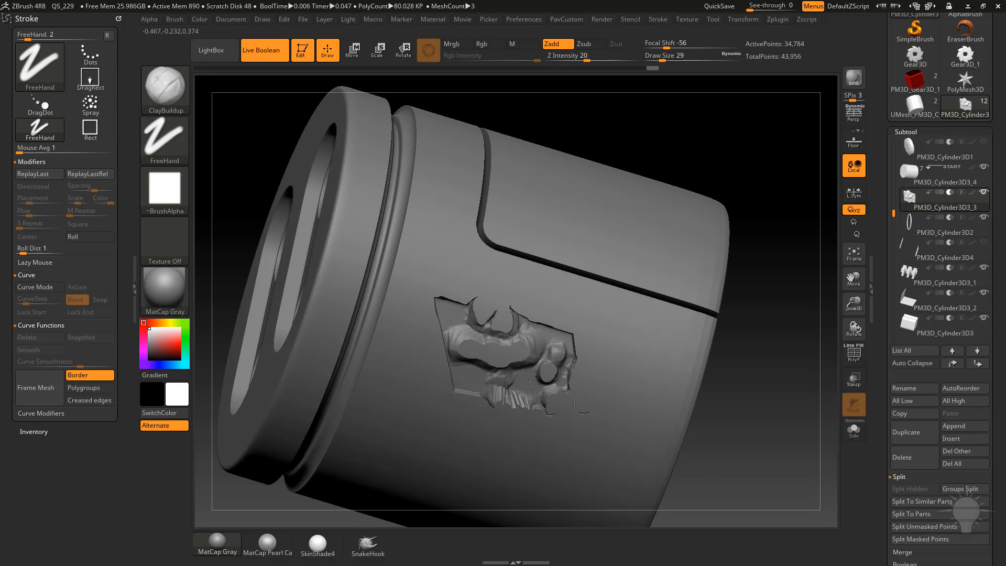
drag(765, 370, 553, 424)
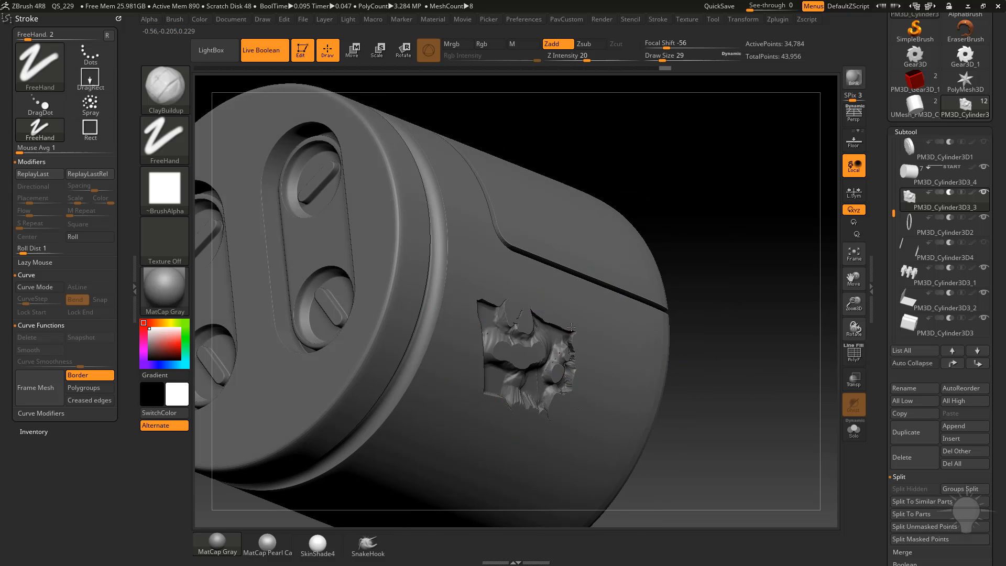
mouse_move(571, 328)
mouse_down()
mouse_move(563, 398)
mouse_move(537, 354)
mouse_up()
mouse_move(507, 322)
mouse_down()
mouse_move(526, 390)
mouse_move(539, 387)
mouse_up()
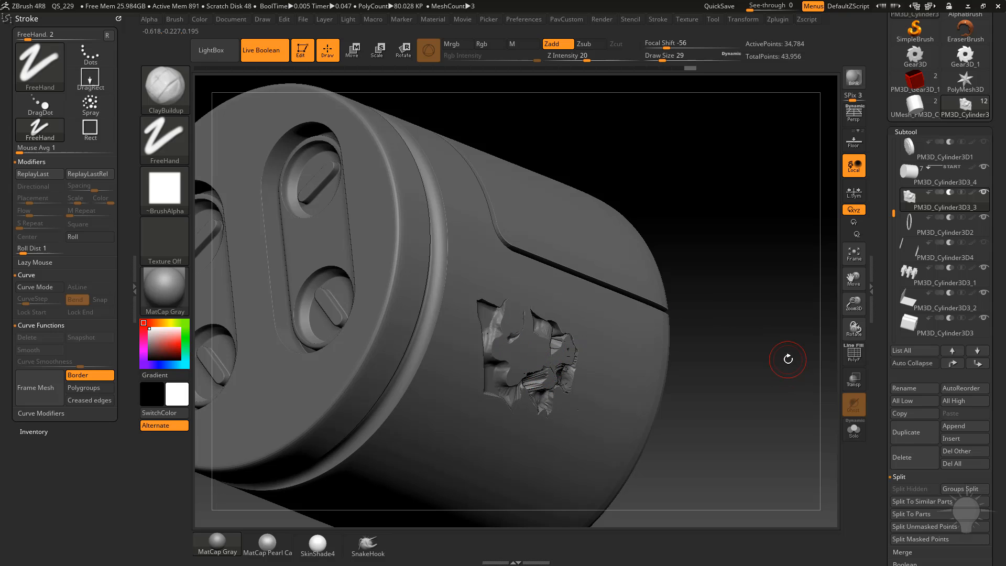
drag(727, 148, 512, 314)
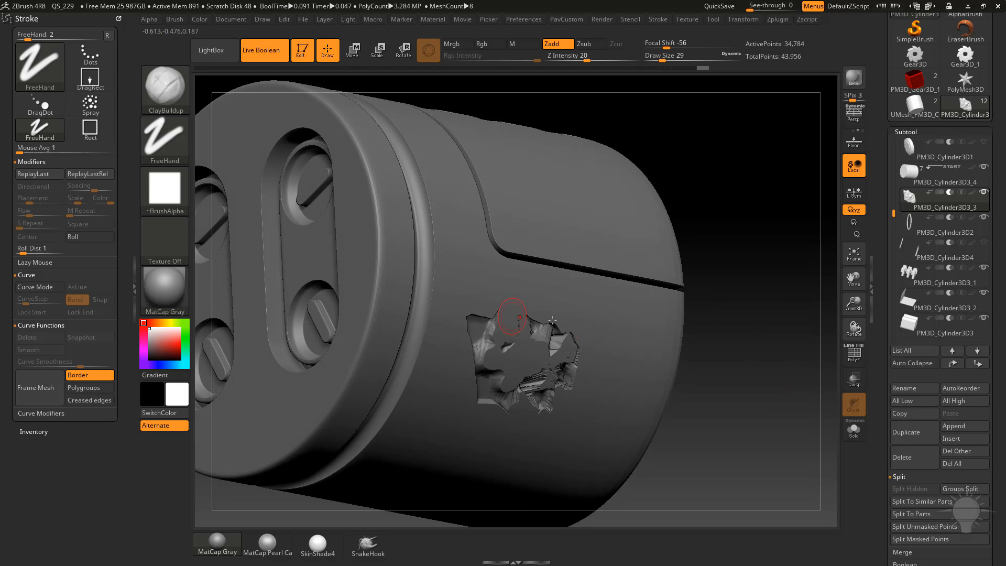
- Delete the sculpted cutter subtool, skipping the warning until the next restart, and turn off Live Boolean
click(901, 457)
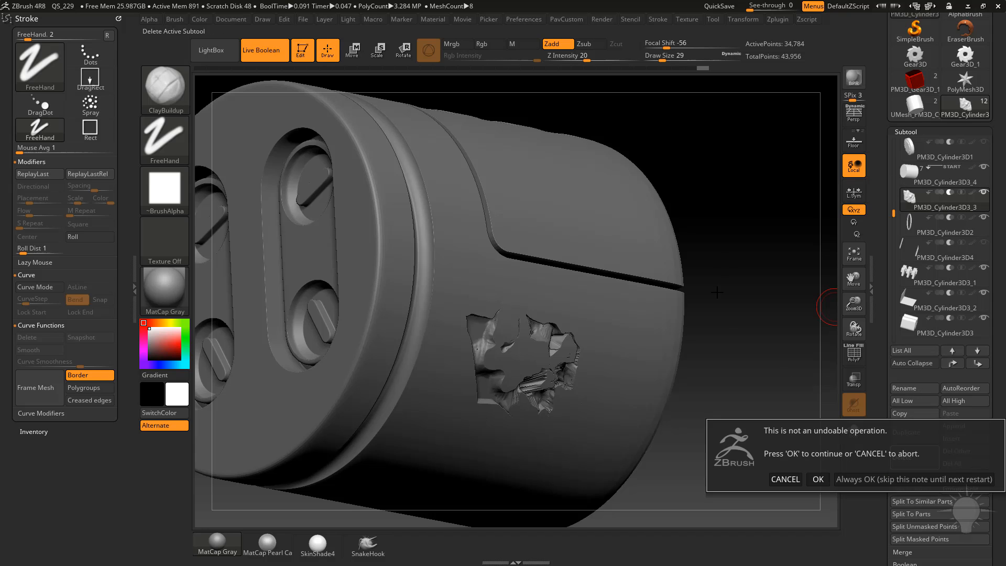
click(848, 479)
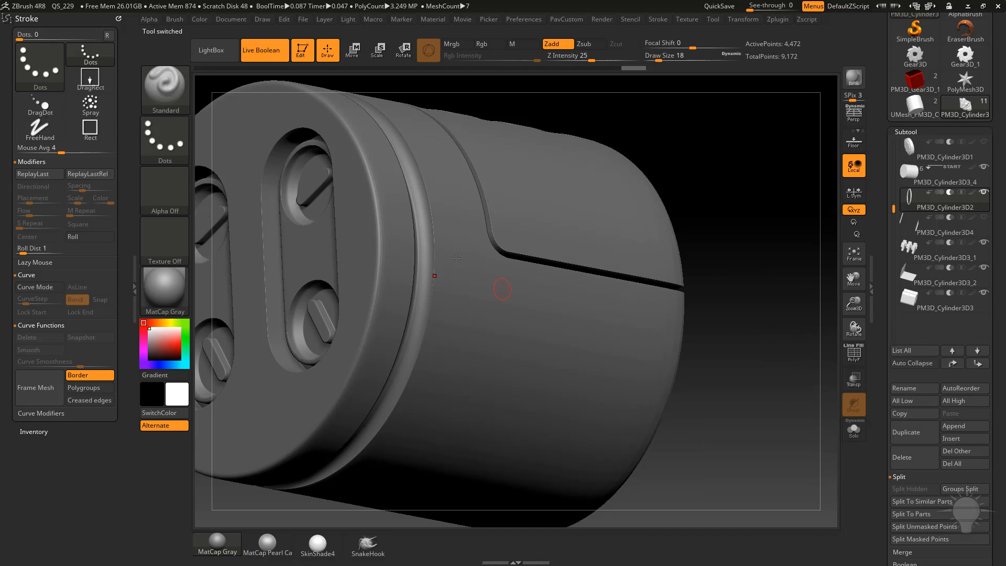
click(271, 59)
- Select the main cylinder body and use ZModeler to insert an edge loop around it, between the ring and the L-shaped cutter
alt+drag(723, 341, 618, 351)
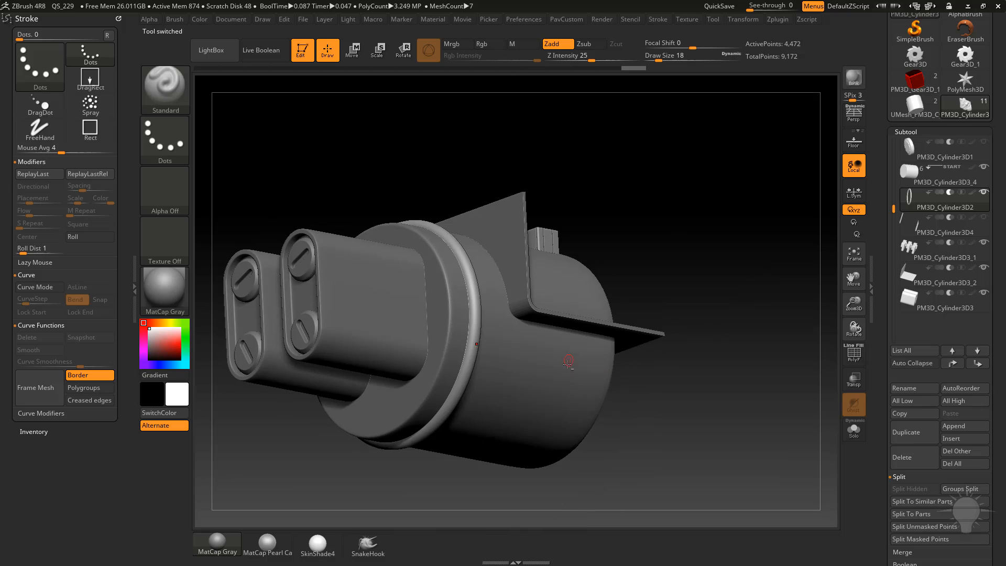
alt+click(569, 359)
shift+drag(726, 304, 692, 340)
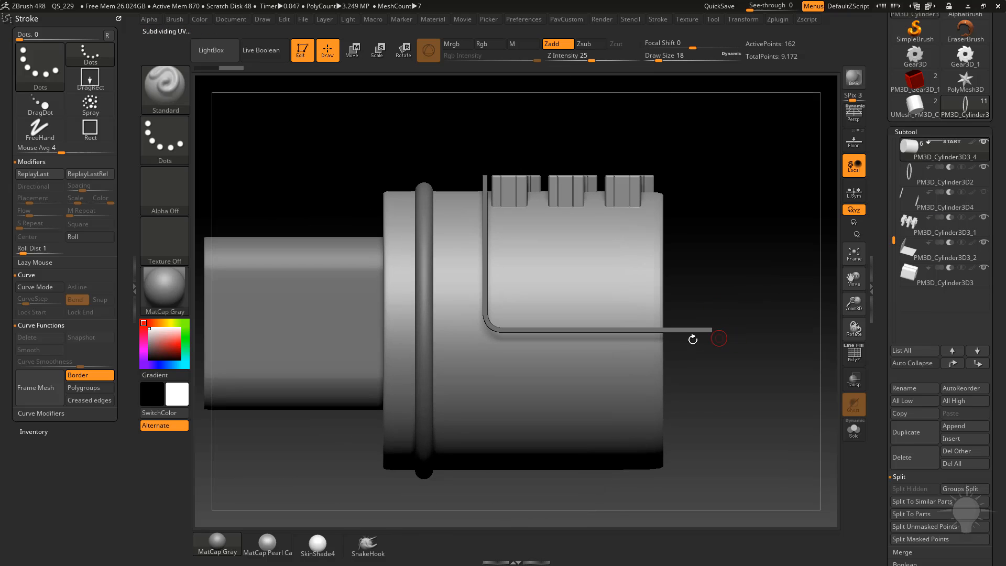
click(854, 353)
key(b)
key(z)
key(m)
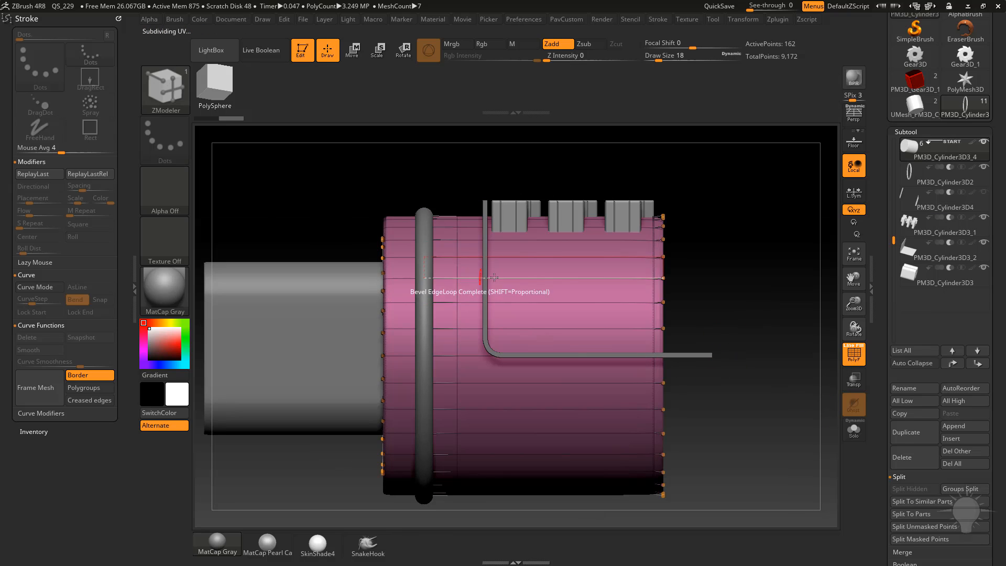
key(space)
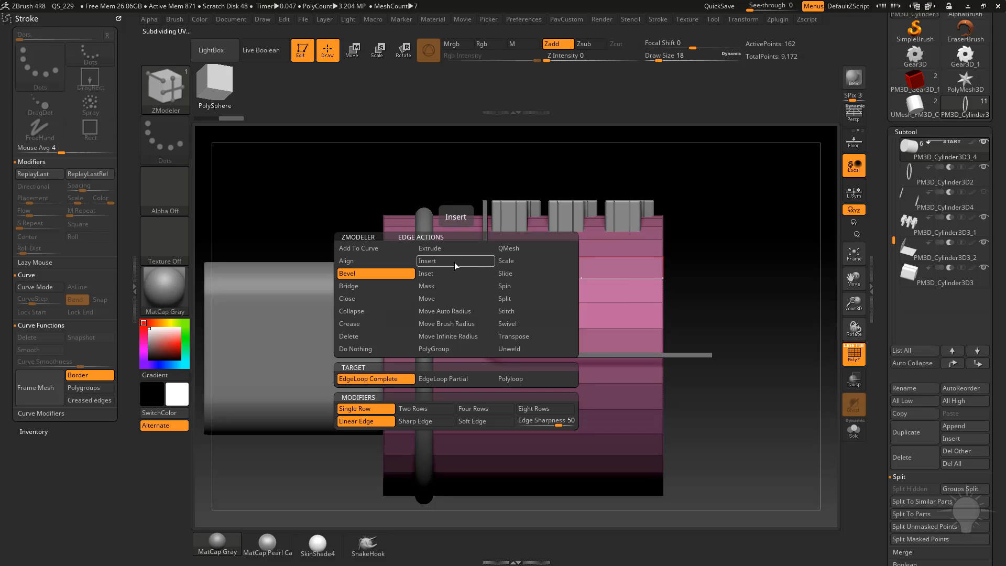
click(454, 266)
click(459, 292)
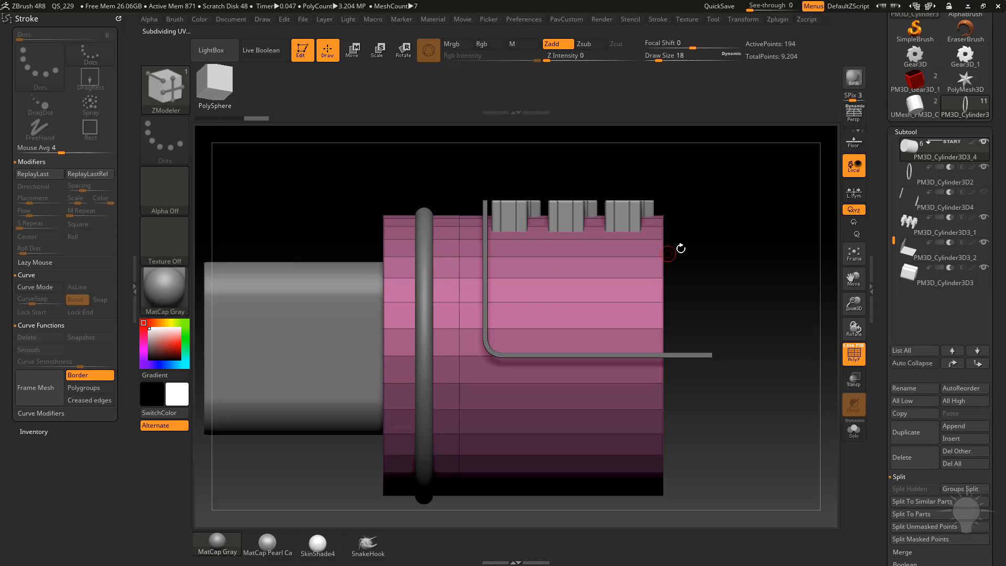
- Isolate the body section around the ring, create a Frame Mesh border curve at the new edge loop, and unhide the full body
ctrl+shift+drag(296, 170, 466, 531)
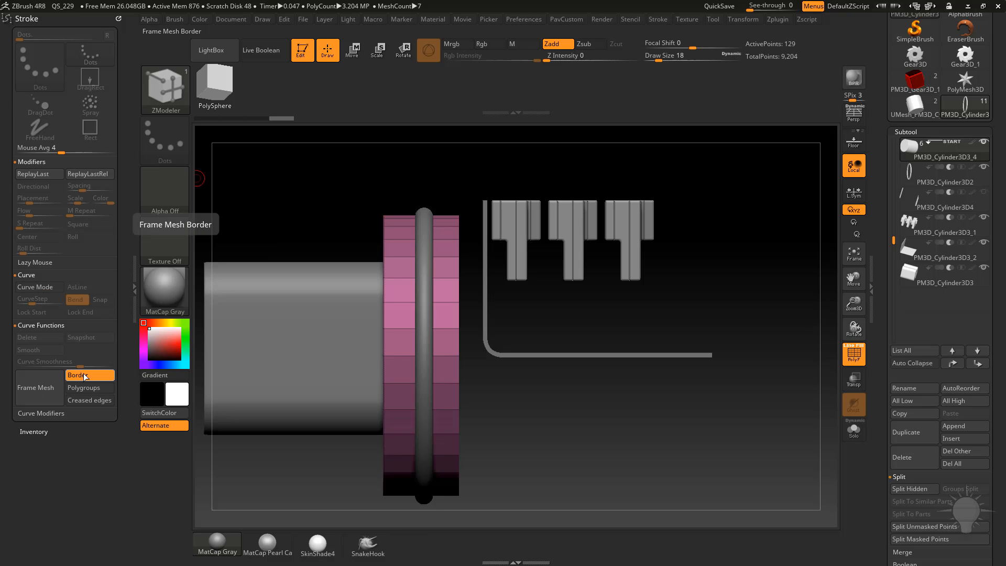
click(35, 387)
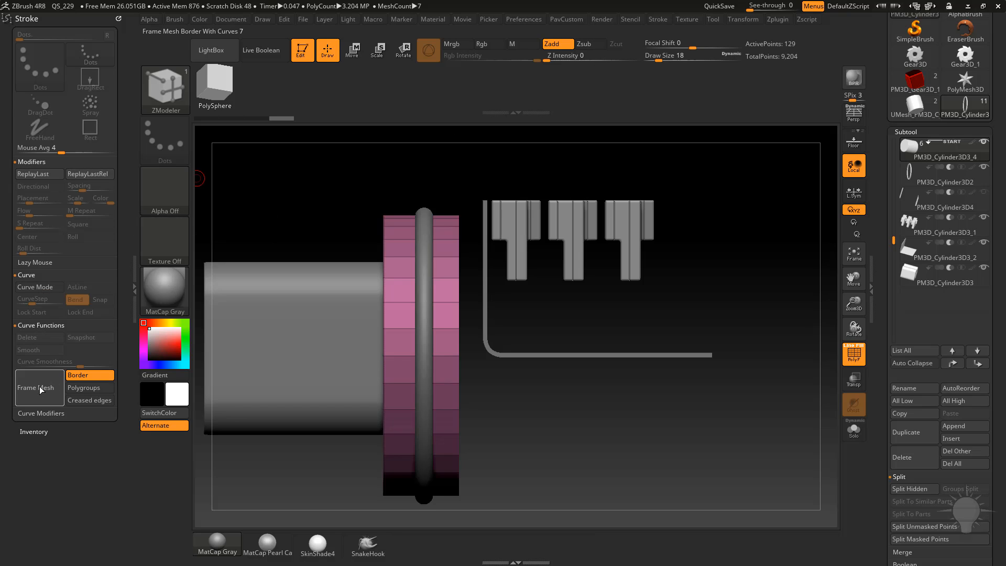
drag(348, 338, 742, 176)
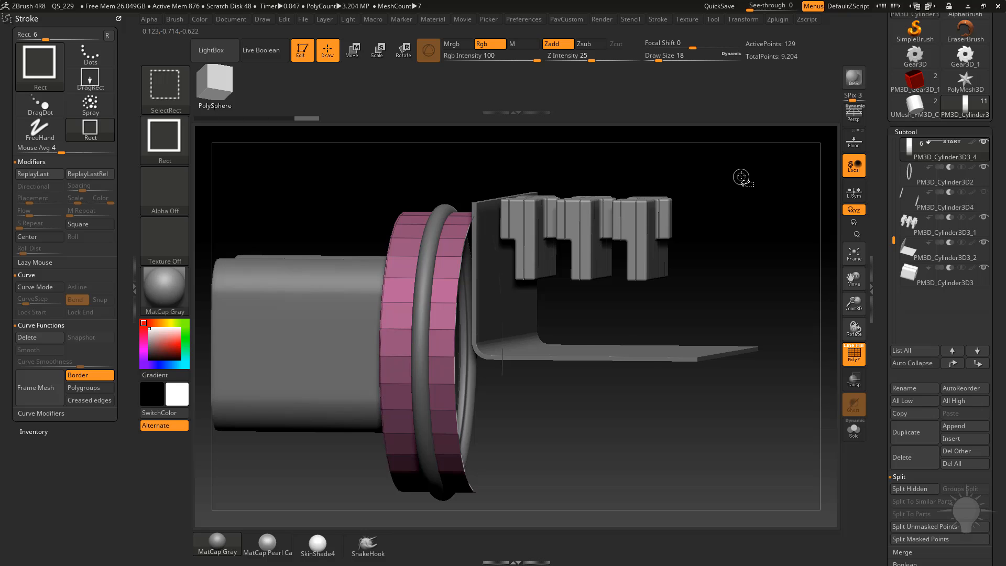
mouse_move(741, 177)
mouse_down()
mouse_move(763, 175)
mouse_move(745, 173)
mouse_move(721, 192)
mouse_up()
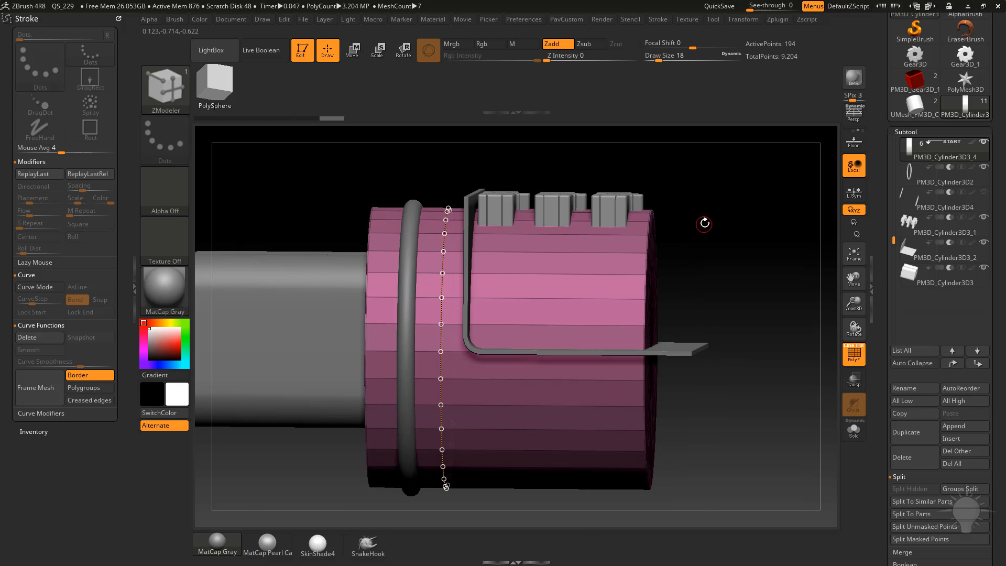
- Apply the CurveTube brush to the border curve to wrap a tube around the cylinder body
key(b)
key(c)
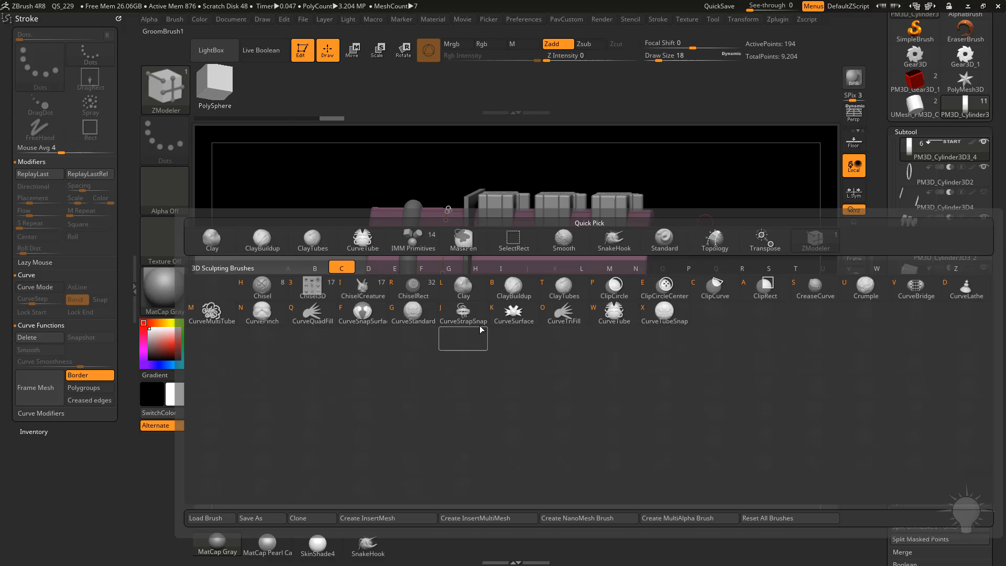
key(w)
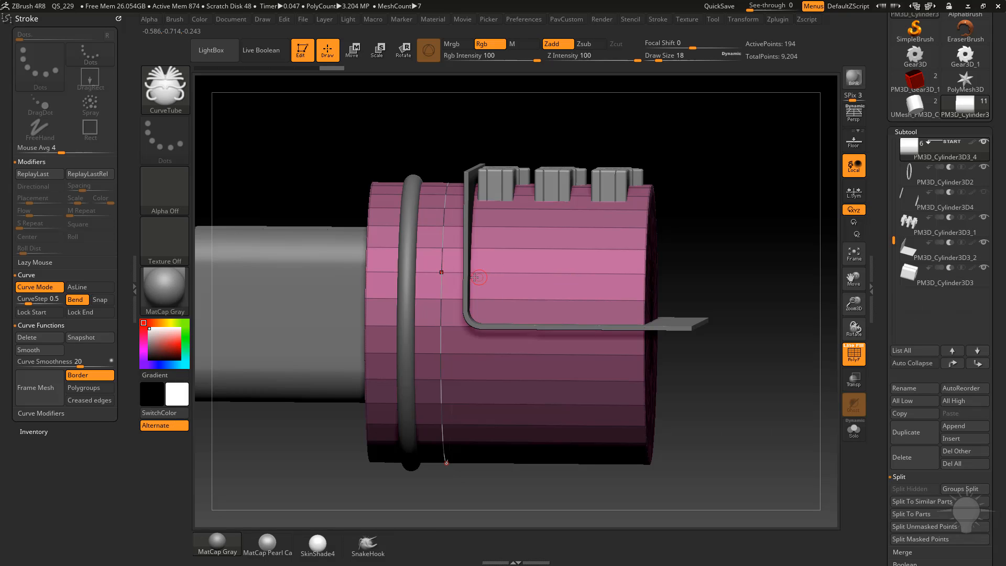
click(445, 226)
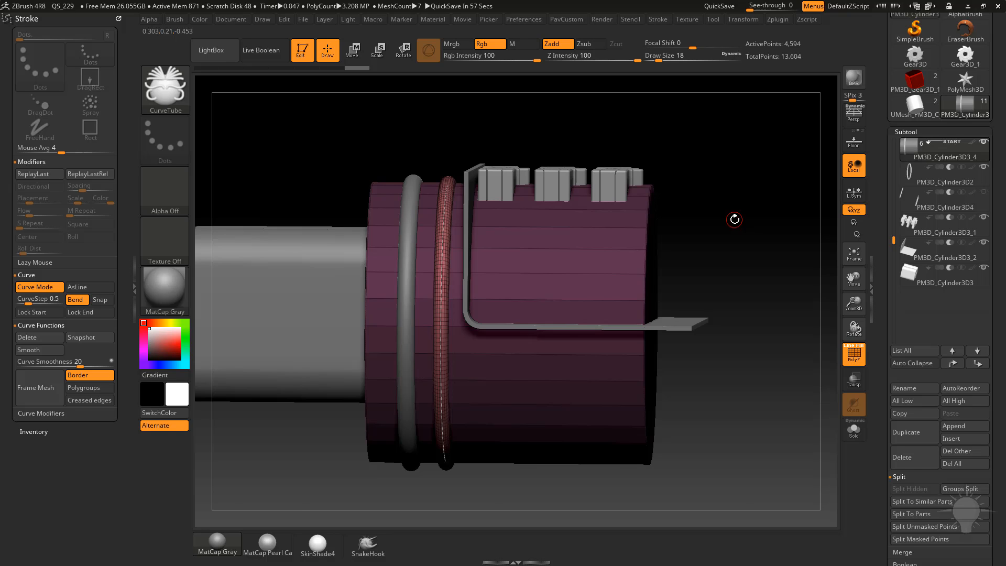
- Apply the IMM Curve brush's Coil mesh to the border curve around the cylinder, with a draw size of 77
key(b)
key(i)
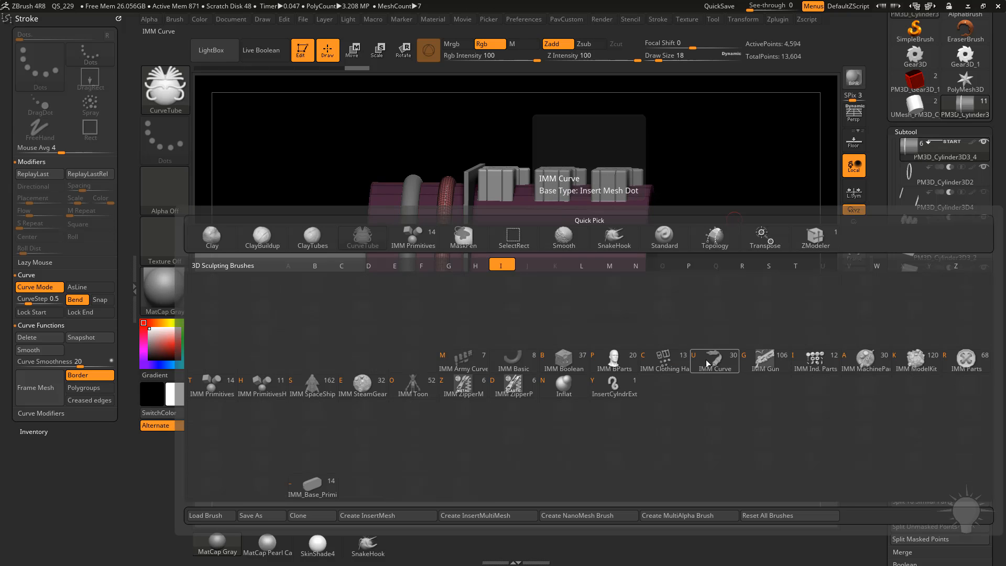
key(u)
key(m)
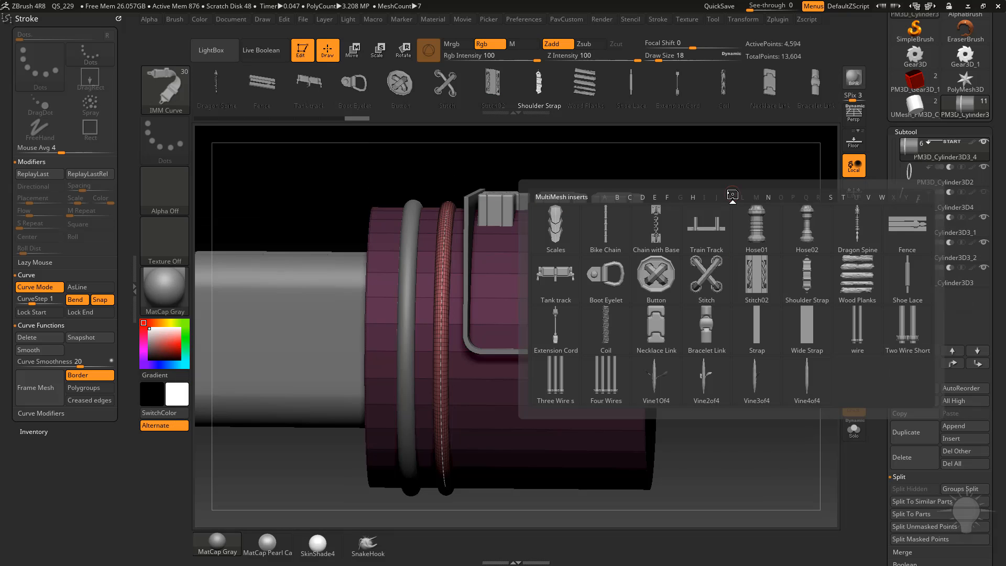
click(606, 330)
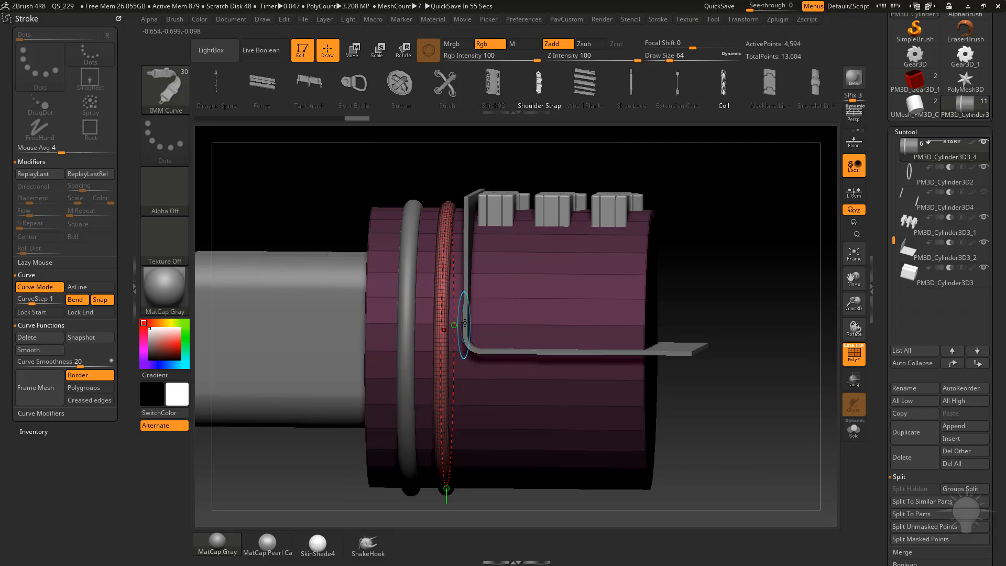
key(s)
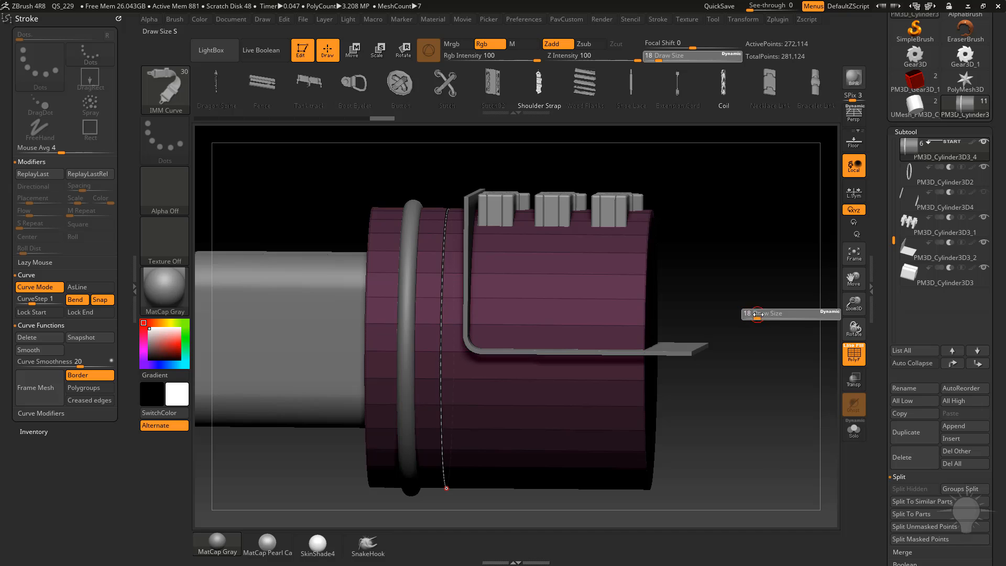
mouse_move(770, 315)
mouse_down()
mouse_move(775, 299)
mouse_move(786, 304)
mouse_move(763, 288)
mouse_up()
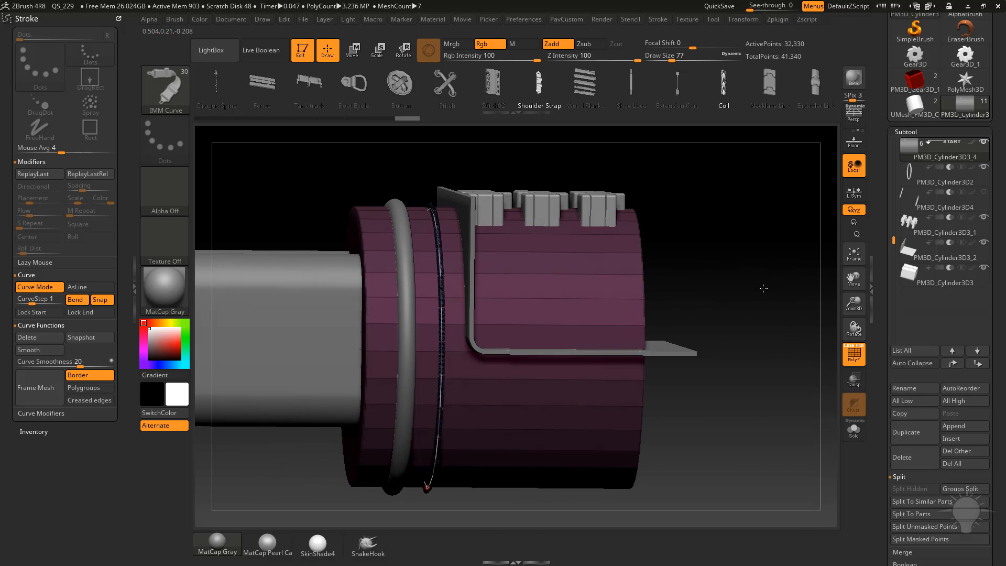
key(m)
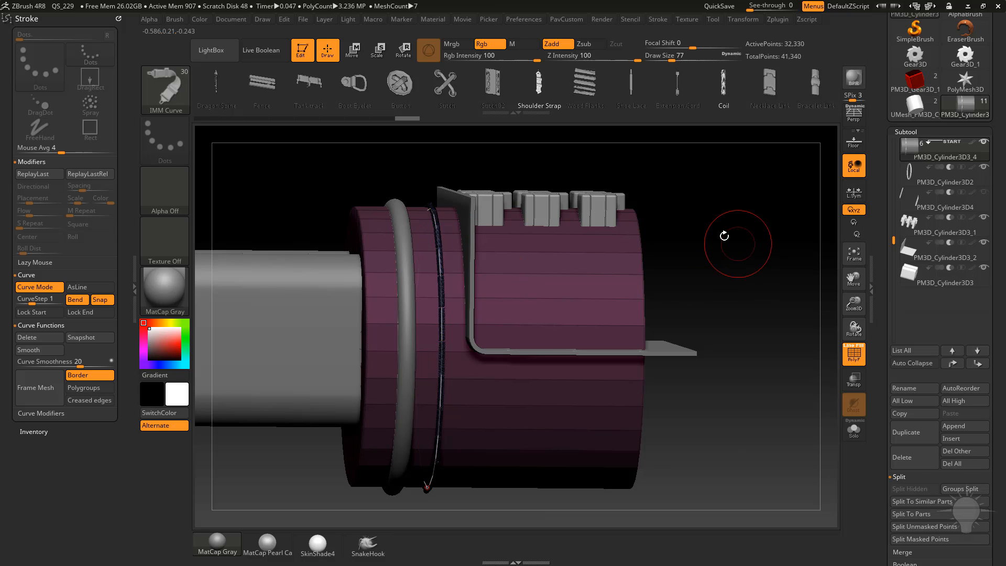
- Wrap the InsertCylndrExt mesh around the cylinder along the border curve, using a draw size of 23
key(b)
key(i)
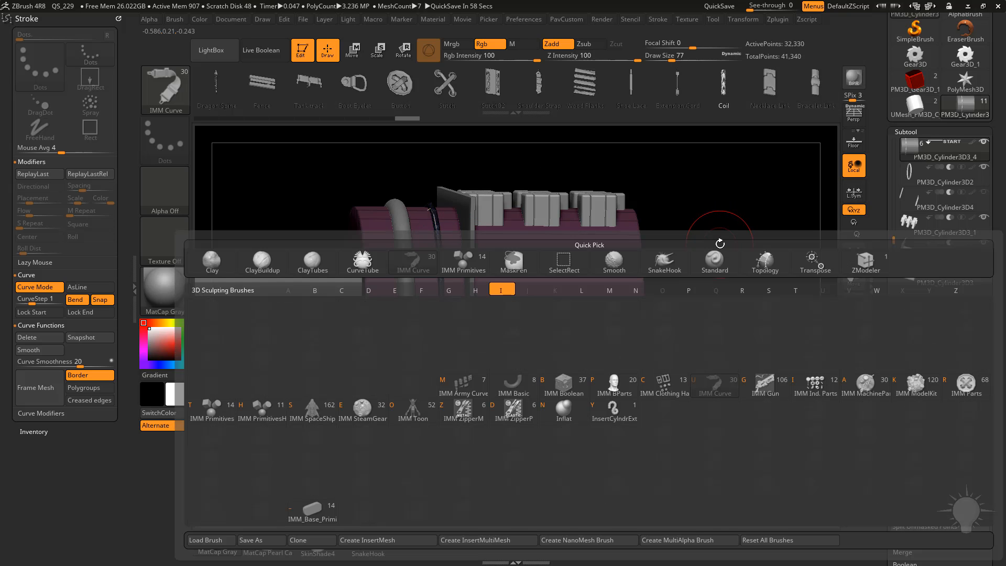
click(618, 419)
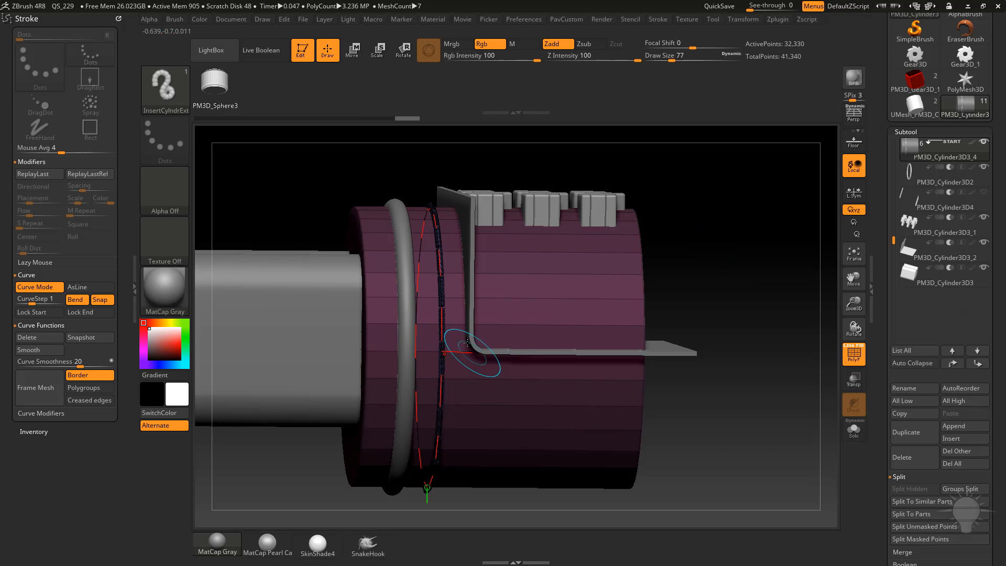
click(442, 310)
key(s)
mouse_move(722, 278)
mouse_down()
mouse_move(710, 278)
mouse_move(735, 262)
mouse_move(713, 267)
mouse_up()
click(426, 490)
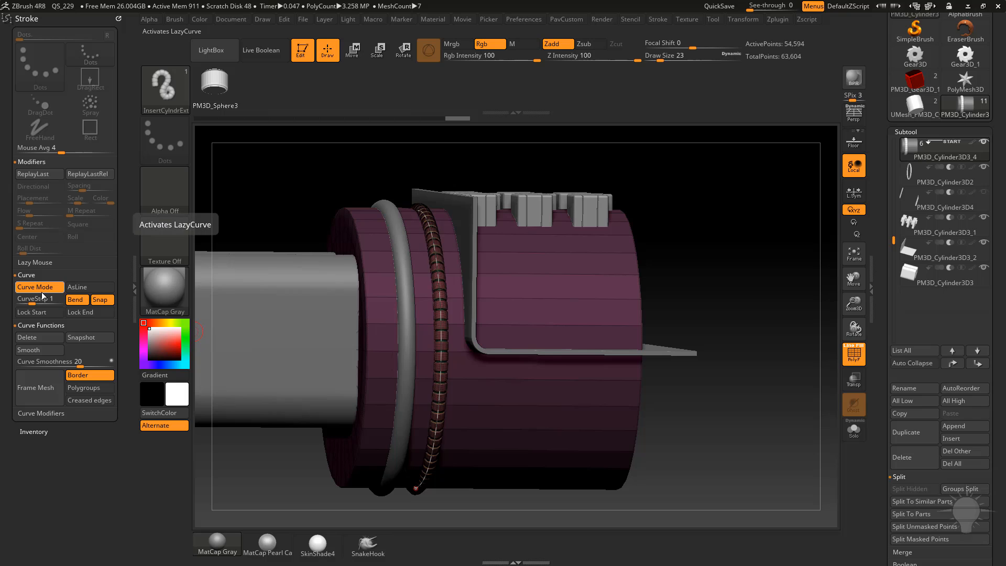
- Delete the border curve and split the masked cylinder body from the new segmented ring into a separate subtool
click(35, 338)
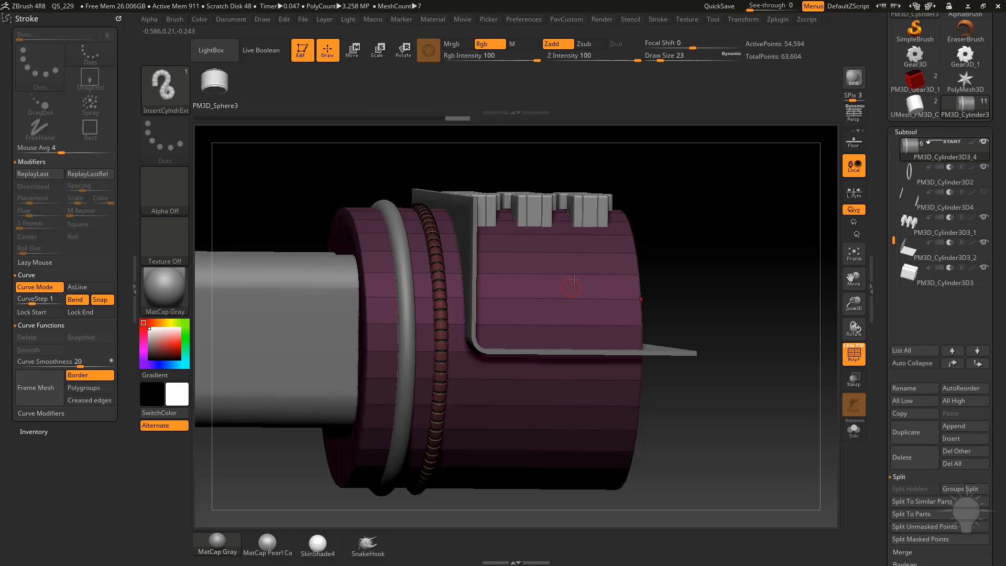
key(ctrl+z)
drag(885, 373, 886, 242)
click(923, 409)
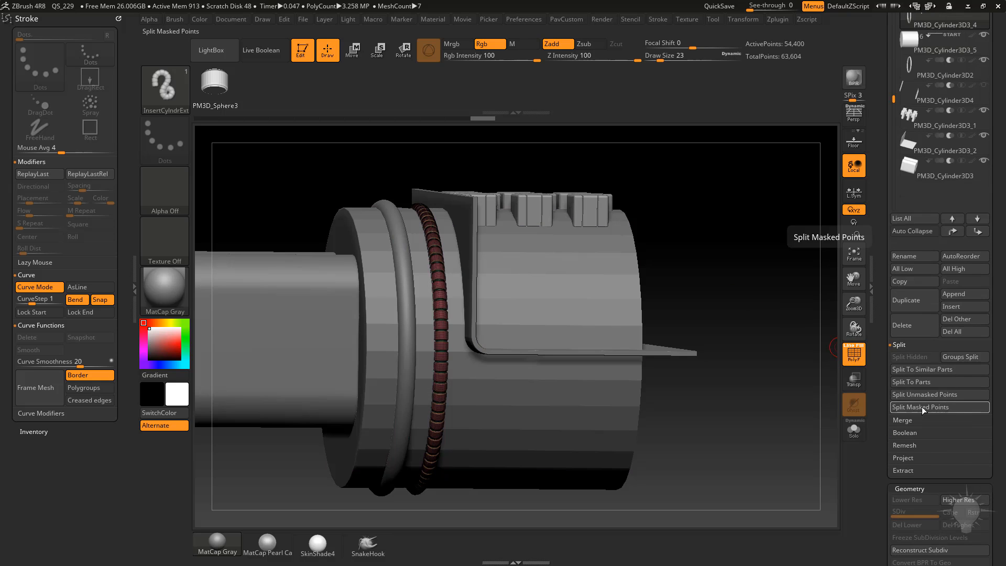
- Place the segmented ring subtool below the main cylinder as a subtractive cutter and preview it with Live Boolean, with PolyFrame off
drag(888, 114, 889, 314)
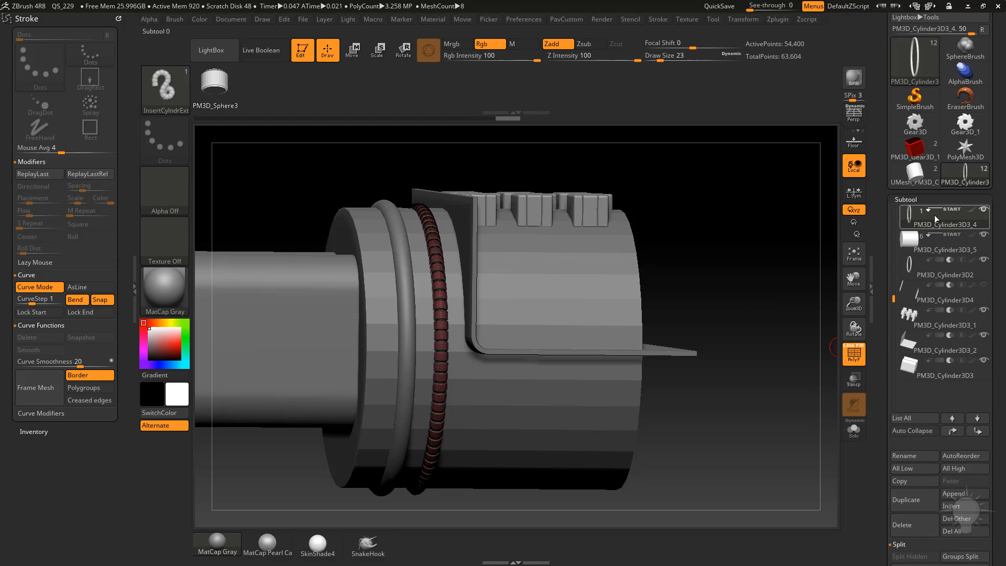
click(925, 248)
mouse_move(930, 212)
click(977, 431)
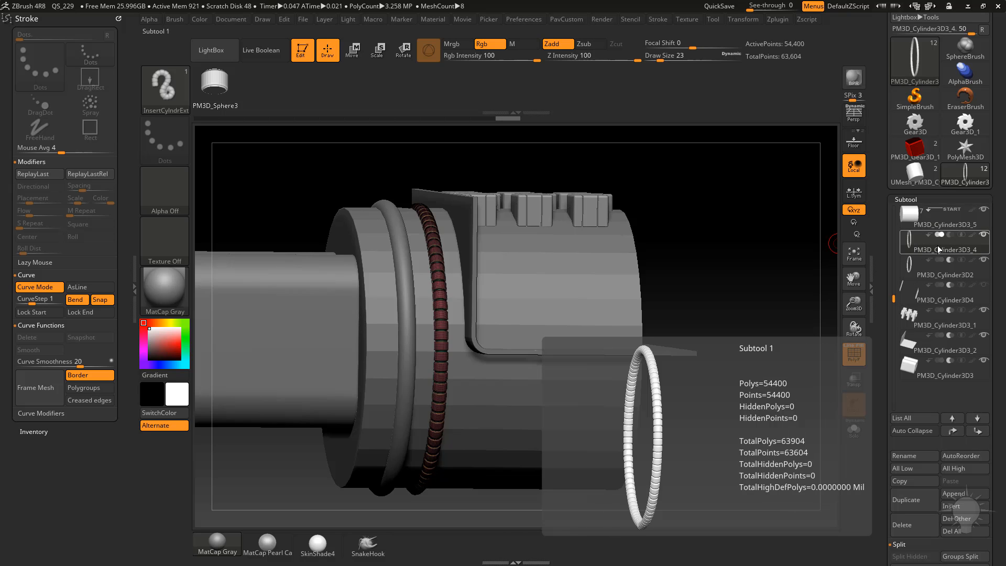
click(260, 49)
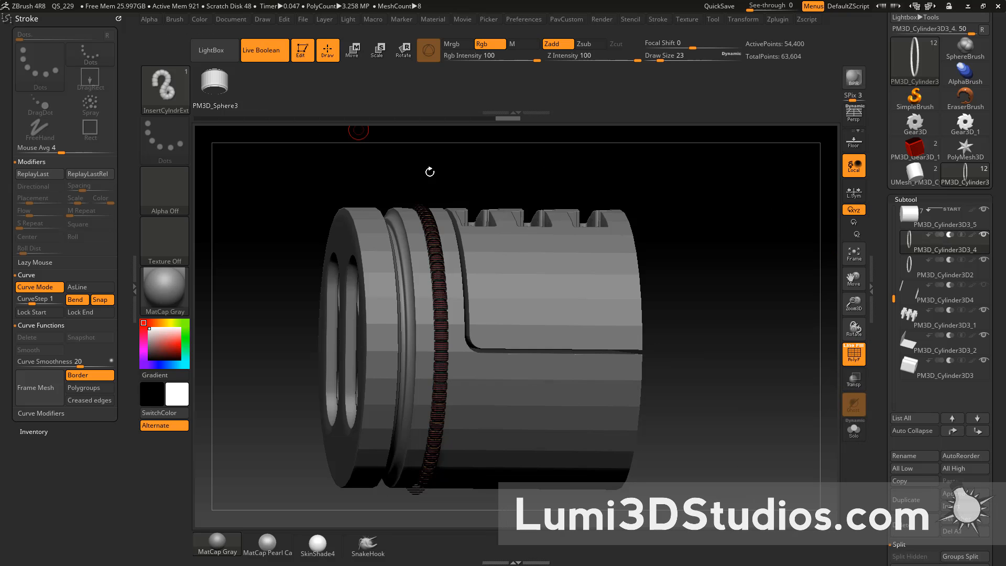
click(840, 354)
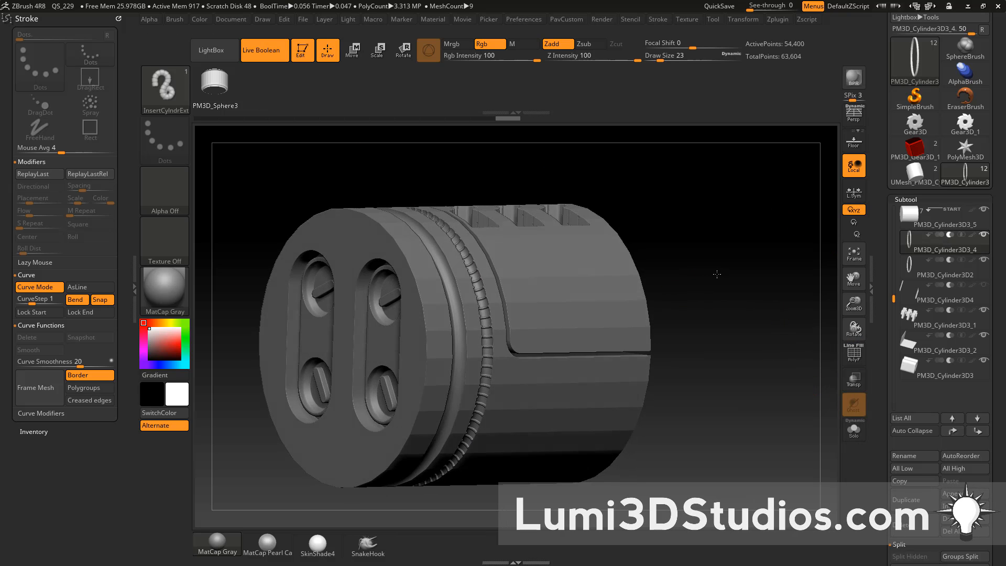